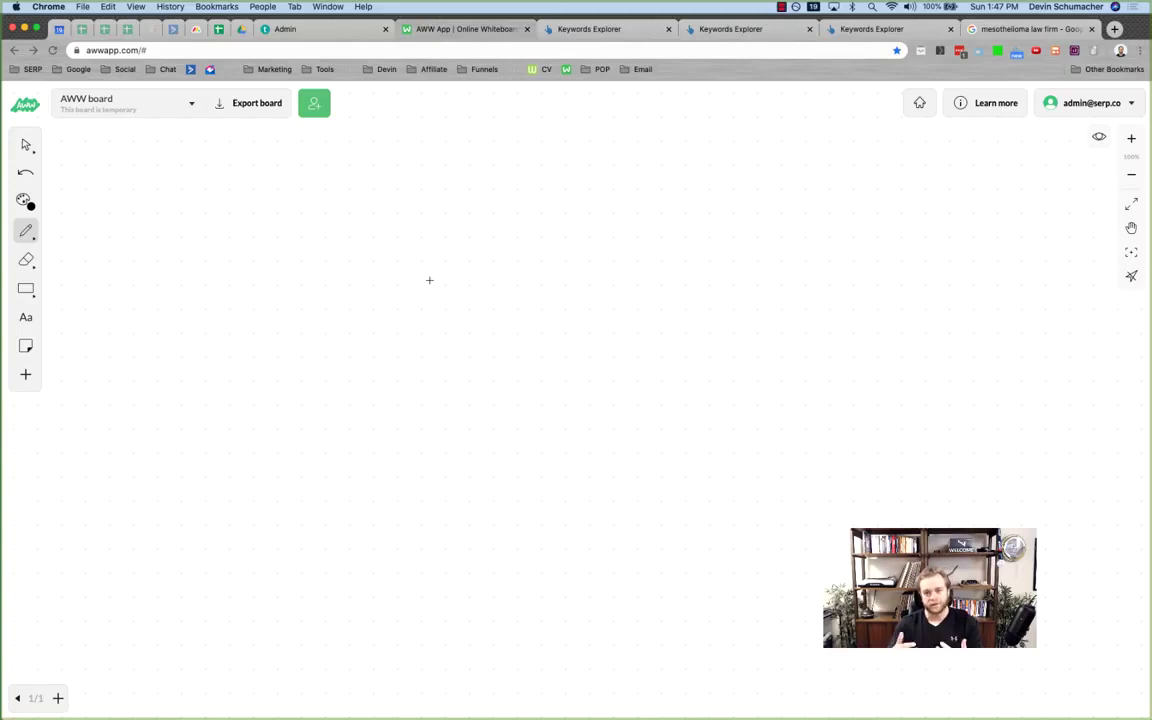
- Check the Ahrefs keyword difficulty of 70 for 'make money online', then return to the whiteboard
click(556, 34)
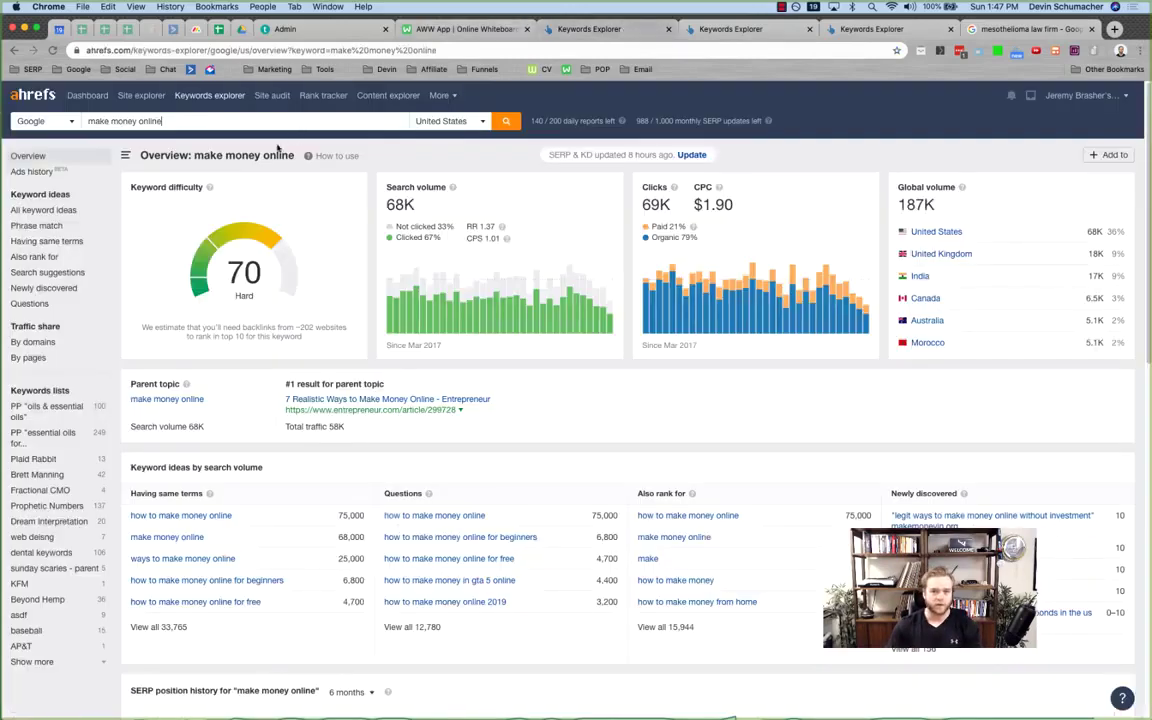
mouse_move(212, 188)
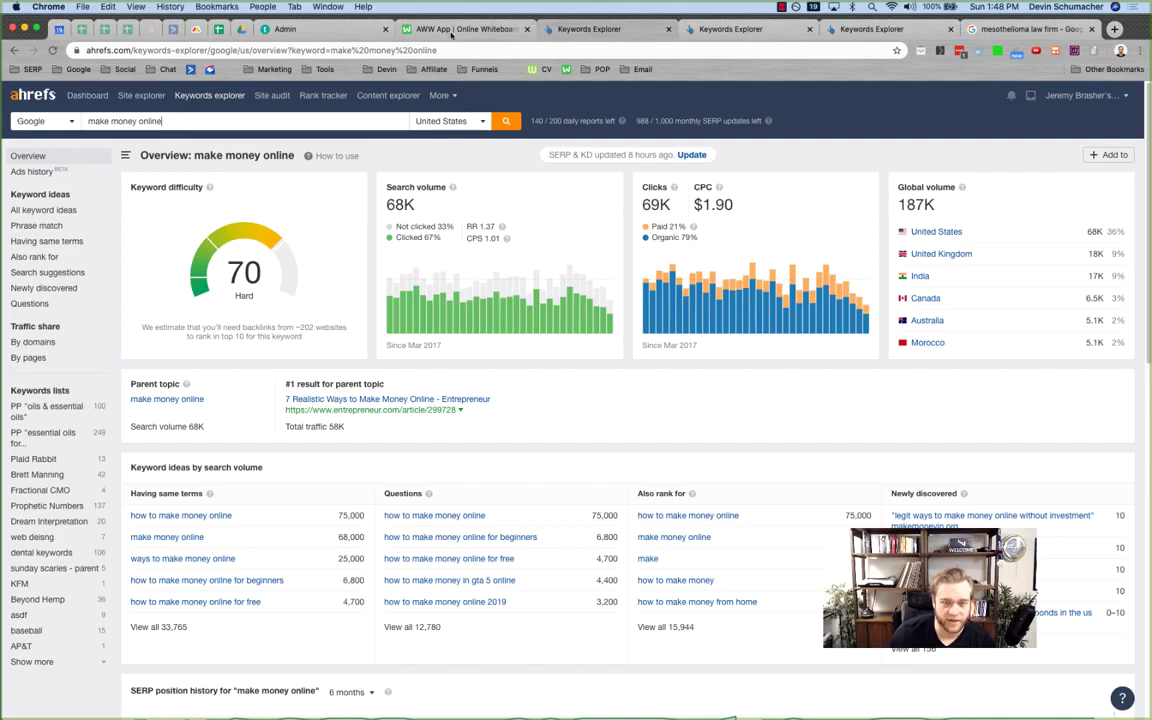
click(451, 30)
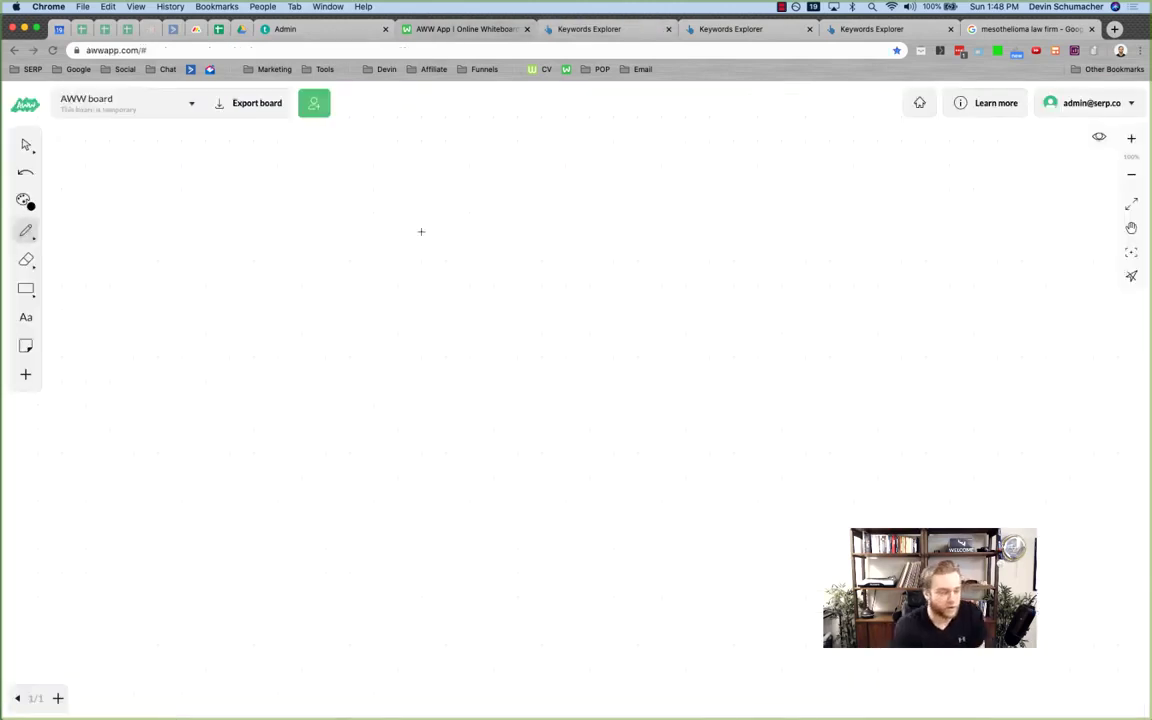
- Handwrite 'KD = Keyword Difficulty' across the top of the whiteboard
mouse_move(250, 203)
mouse_down()
mouse_move(256, 257)
mouse_move(281, 241)
mouse_move(297, 248)
mouse_up()
drag(355, 217, 384, 213)
drag(356, 226, 420, 235)
mouse_move(436, 195)
mouse_down()
mouse_move(432, 228)
mouse_move(458, 215)
mouse_up()
mouse_move(462, 205)
mouse_down()
mouse_move(478, 236)
mouse_move(531, 190)
mouse_move(548, 199)
mouse_up()
drag(561, 216, 581, 172)
drag(650, 178, 653, 222)
mouse_move(647, 178)
mouse_down()
mouse_move(653, 221)
mouse_move(681, 222)
mouse_up()
mouse_move(703, 178)
mouse_down()
mouse_move(697, 222)
mouse_move(858, 198)
mouse_up()
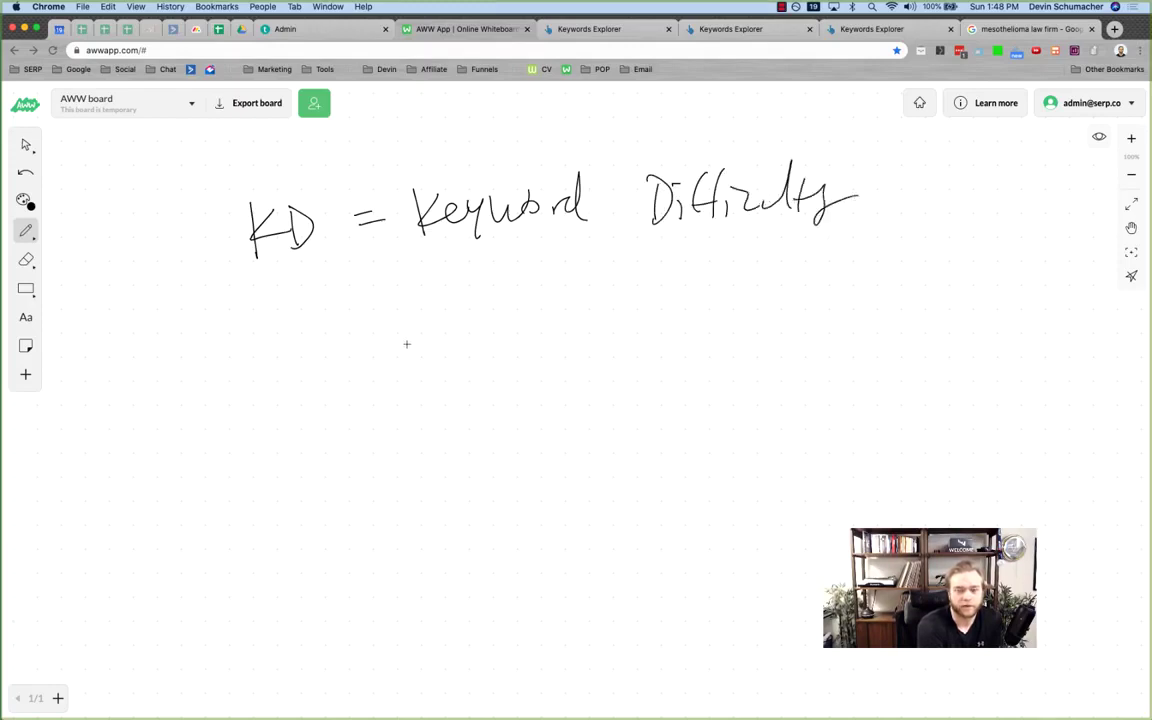
- Write the range 0 – 100 beneath it and set the pen size to 2
mouse_move(418, 352)
mouse_down()
mouse_move(402, 376)
mouse_move(418, 352)
mouse_up()
drag(455, 372, 491, 372)
mouse_move(530, 347)
mouse_down()
mouse_move(531, 394)
mouse_move(549, 356)
mouse_move(584, 350)
mouse_up()
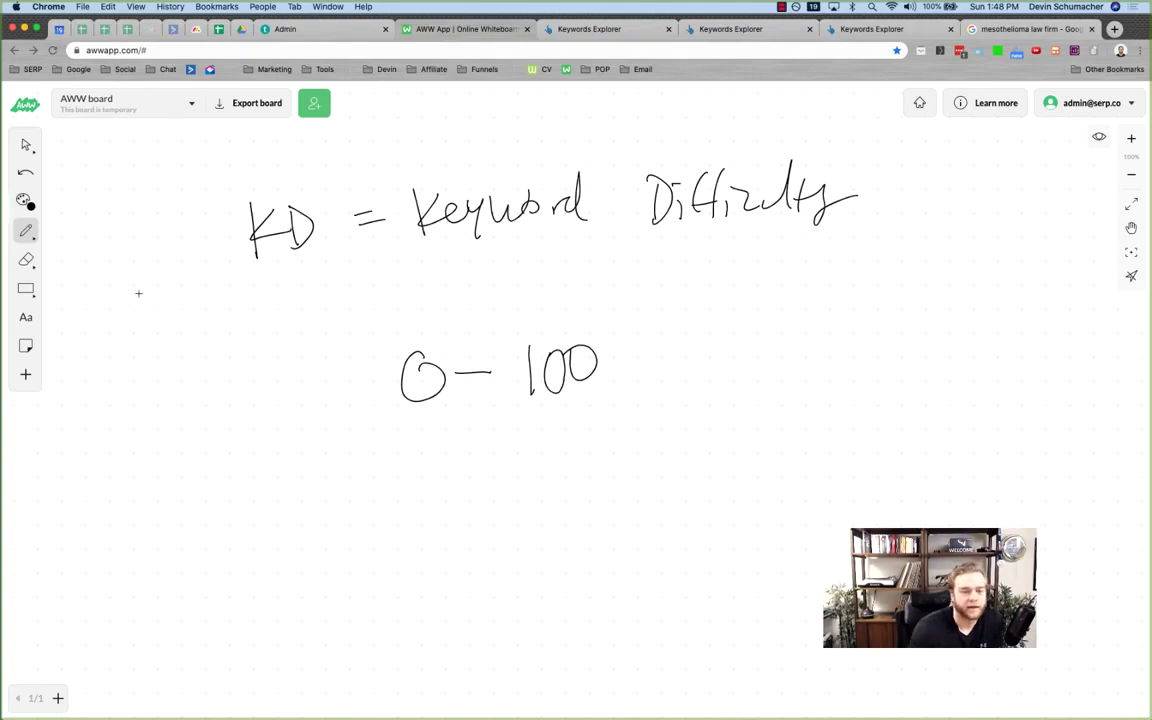
click(26, 230)
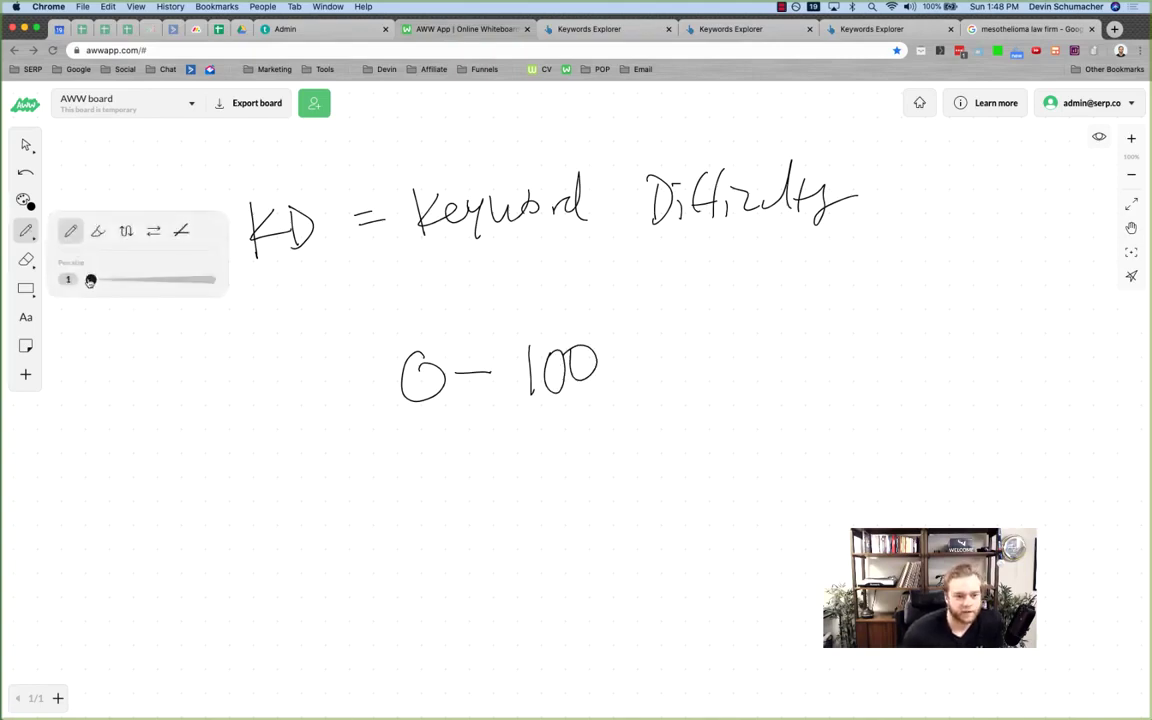
drag(90, 280, 109, 280)
- On a new page, draw the graph axis and the exponential difficulty curve
click(58, 698)
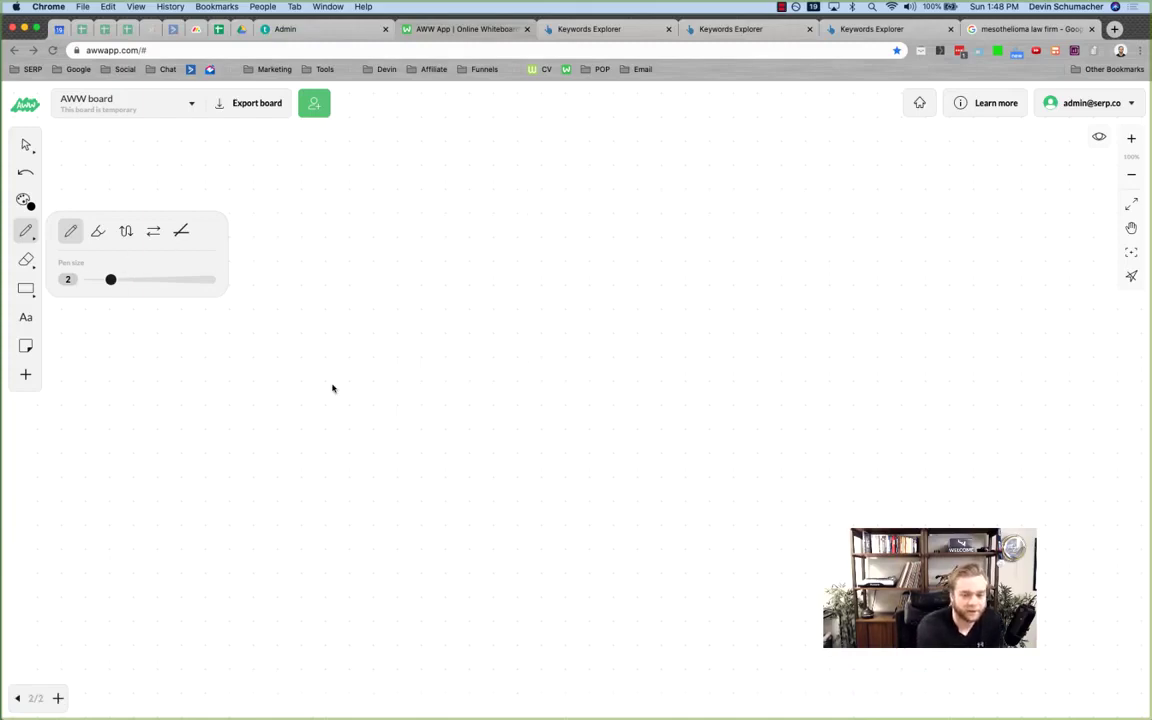
mouse_move(326, 241)
mouse_down()
mouse_move(327, 428)
mouse_move(656, 449)
mouse_up()
mouse_move(342, 402)
mouse_down()
mouse_move(460, 407)
mouse_move(615, 316)
mouse_move(653, 203)
mouse_up()
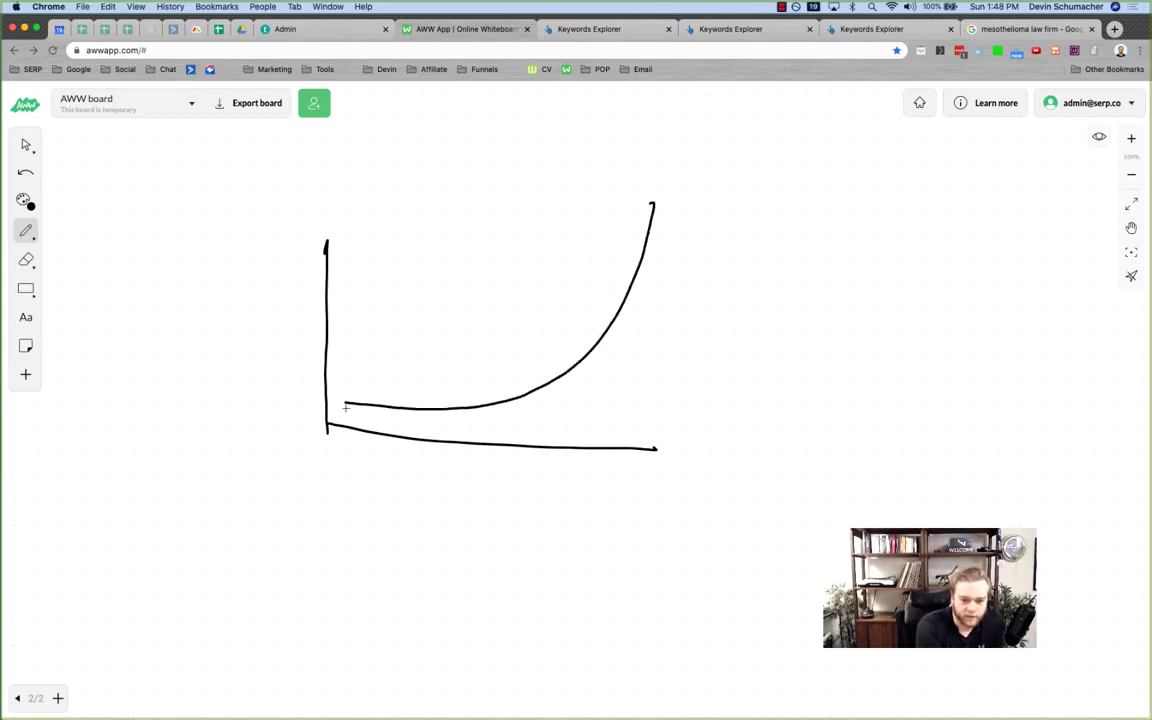
- Label the vertical axis with 0 at the origin, a tick, 10 and 100
drag(324, 446, 337, 404)
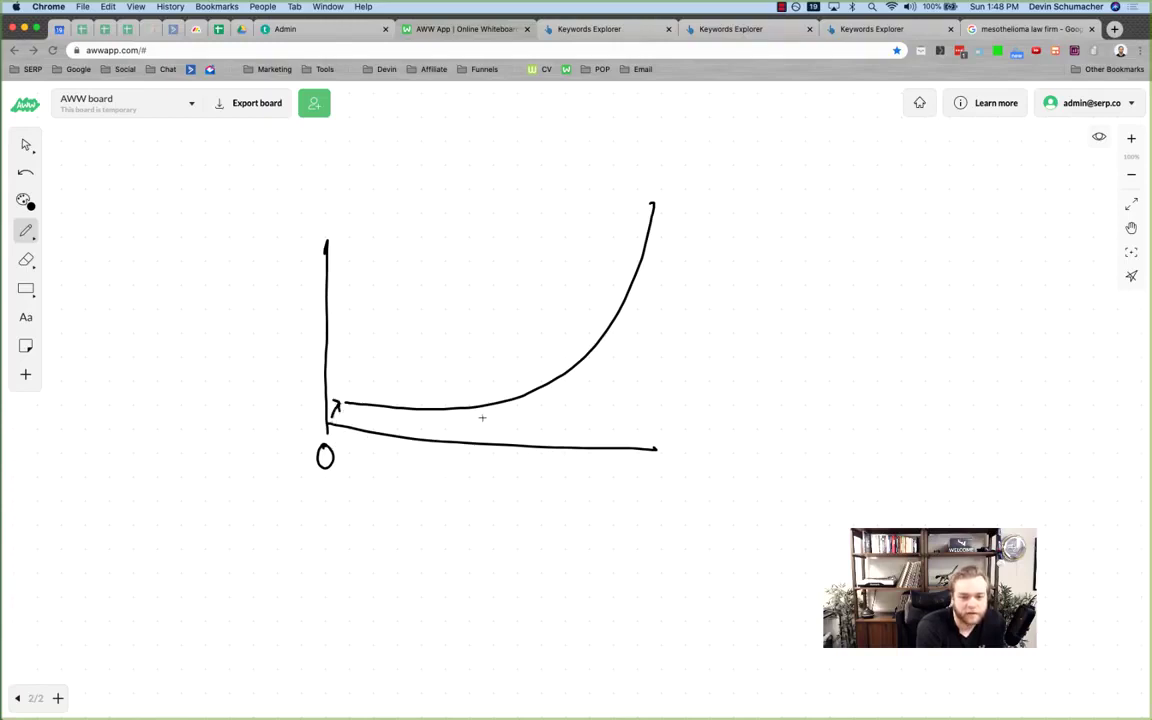
mouse_move(321, 416)
mouse_down()
mouse_move(308, 415)
mouse_move(320, 382)
mouse_move(262, 387)
mouse_move(271, 375)
mouse_up()
mouse_move(314, 341)
mouse_down()
mouse_move(326, 341)
mouse_move(285, 347)
mouse_up()
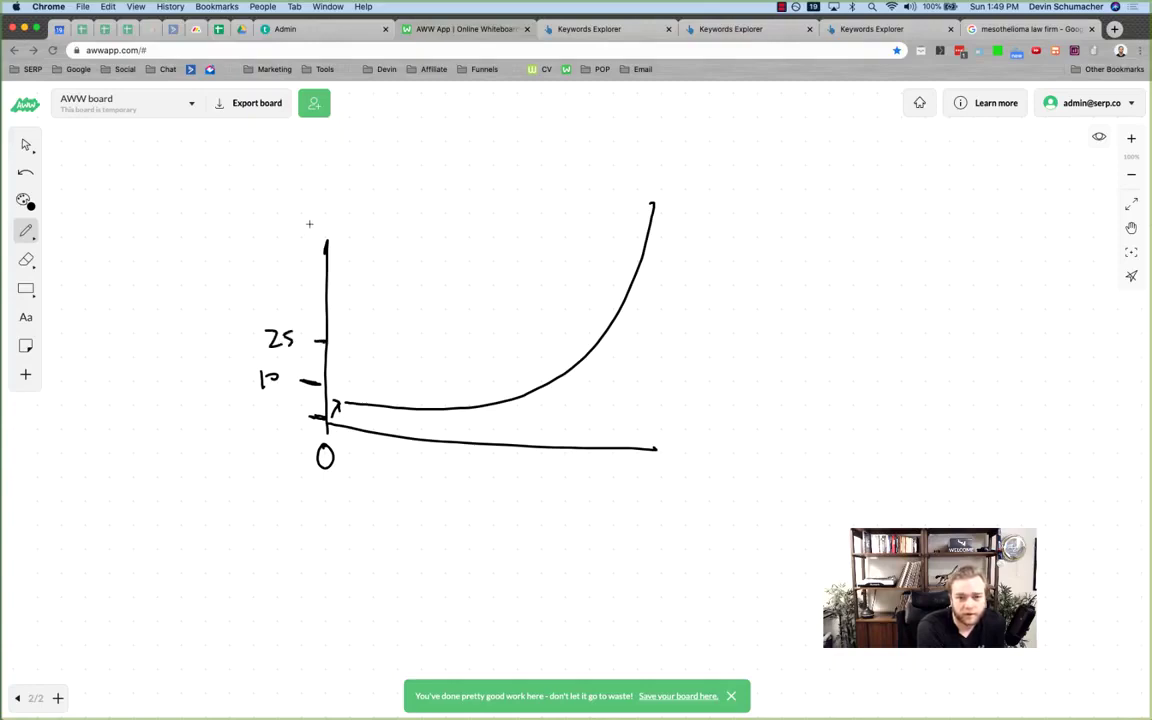
mouse_move(315, 190)
mouse_down()
mouse_move(267, 204)
mouse_move(296, 188)
mouse_up()
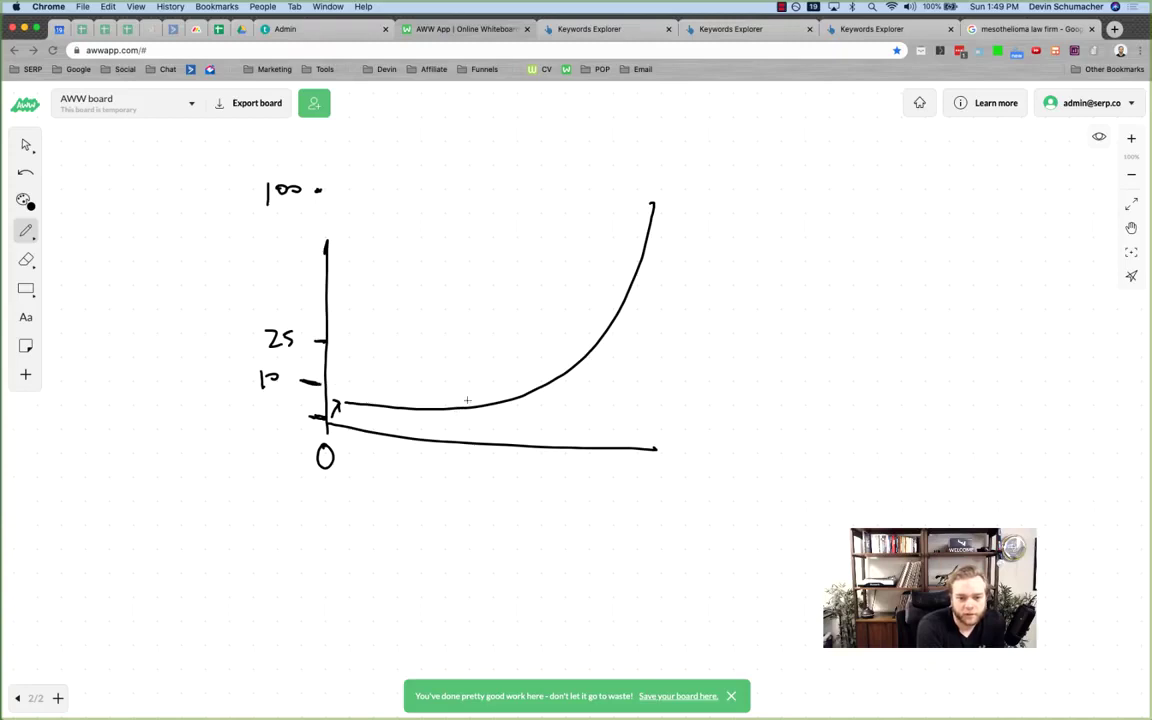
- Trace the curve's rising sections and begin writing 'KD =' beside the graph
drag(491, 401, 552, 377)
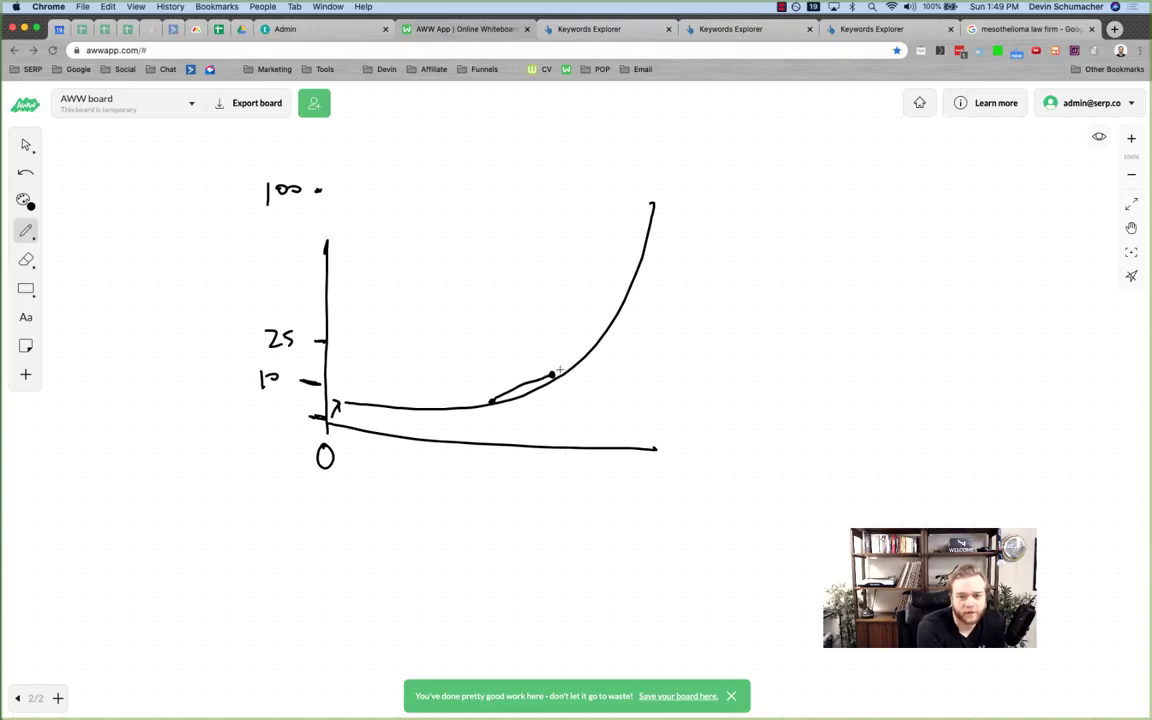
drag(558, 374, 598, 328)
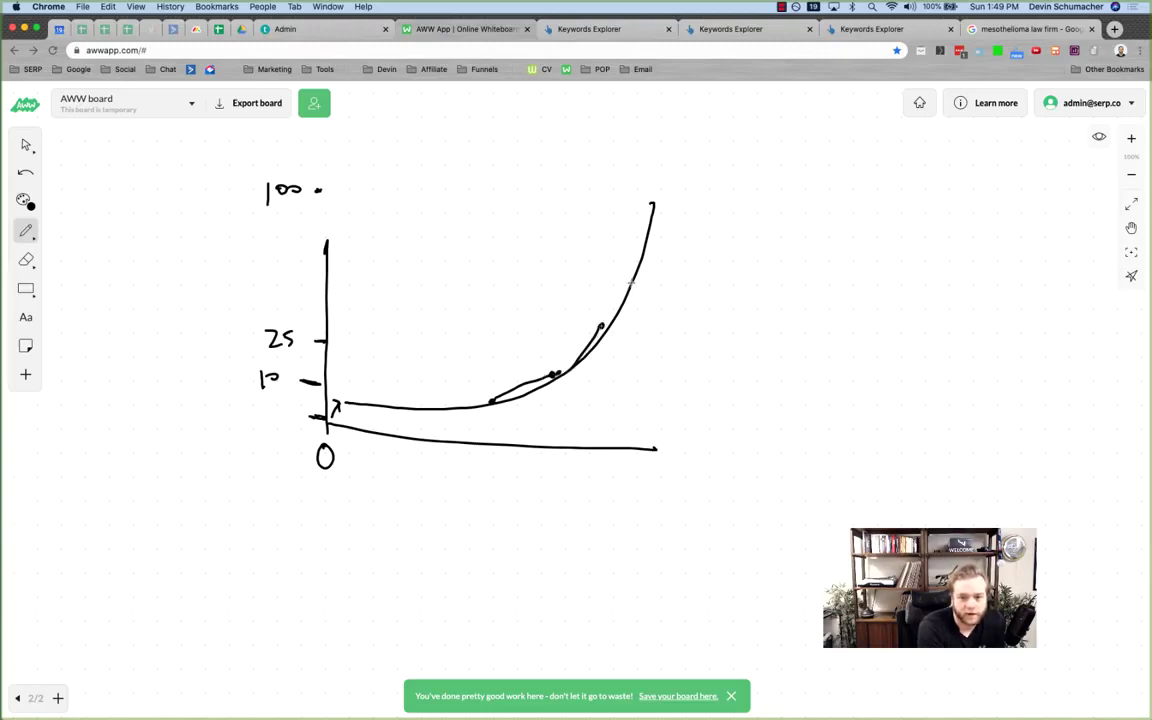
drag(631, 280, 635, 235)
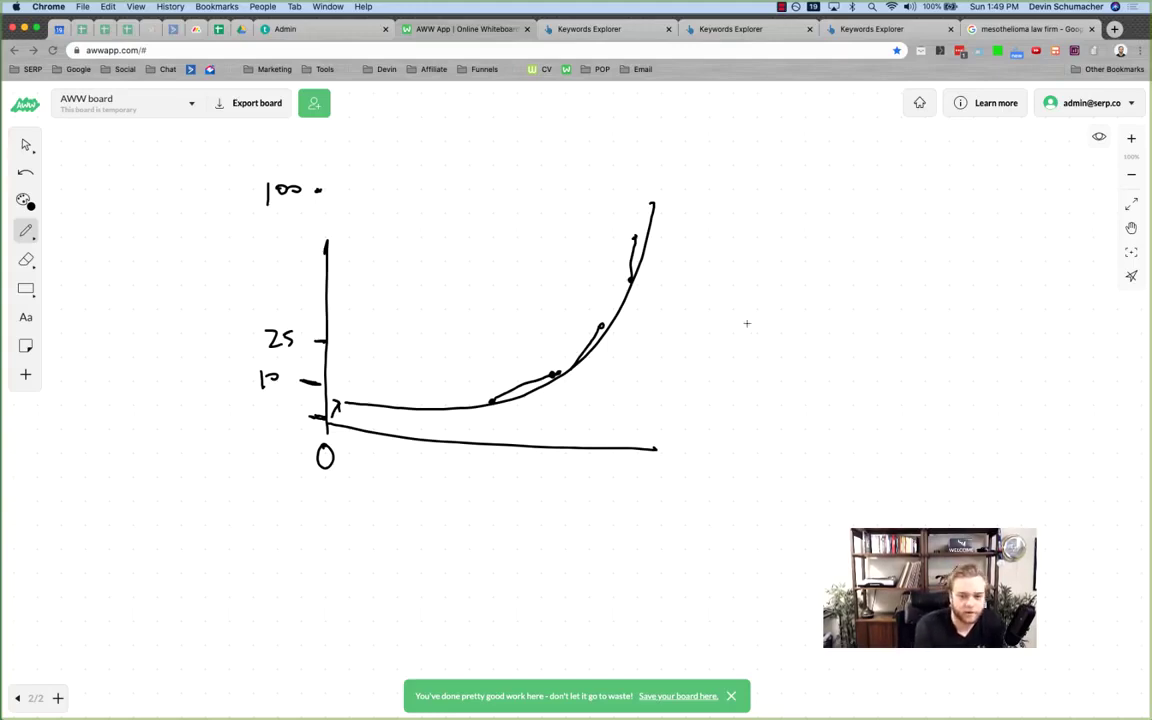
drag(768, 343, 769, 383)
mouse_move(790, 345)
mouse_down()
mouse_move(771, 364)
mouse_move(791, 383)
mouse_up()
drag(801, 343, 802, 380)
- Complete 'KD = 1' and write 'KD = 2' below it
drag(838, 357, 878, 372)
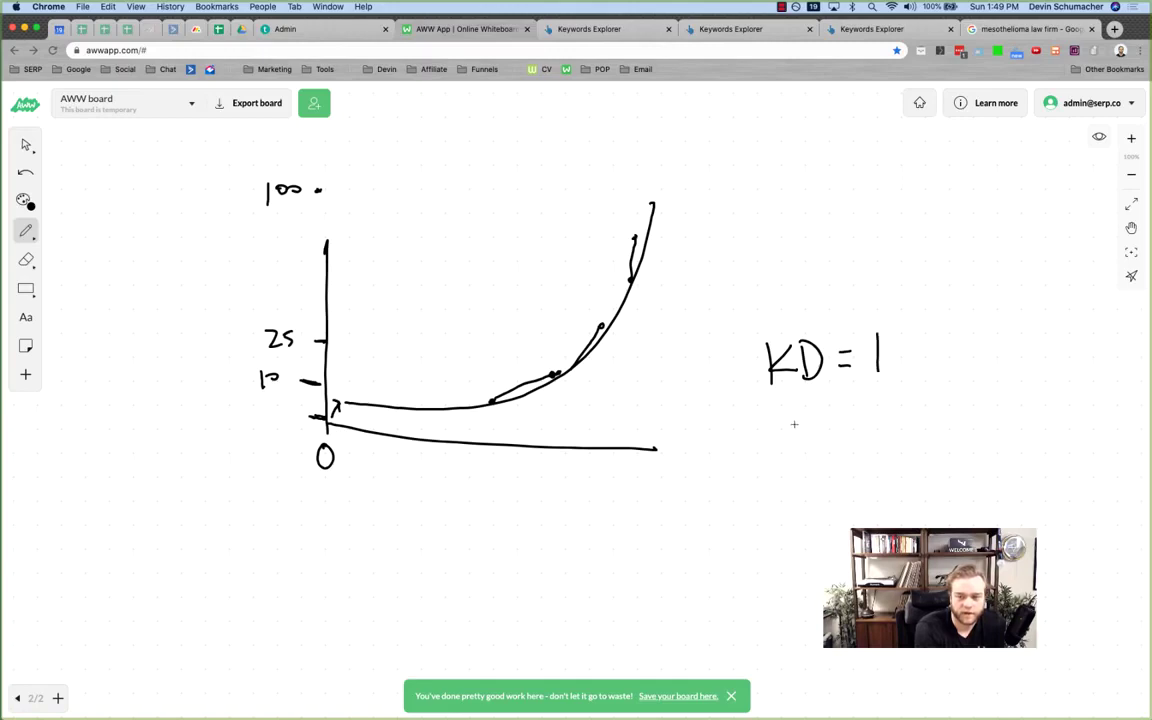
mouse_move(776, 410)
mouse_down()
mouse_move(776, 450)
mouse_move(778, 430)
mouse_up()
drag(778, 430, 798, 450)
mouse_move(802, 410)
mouse_down()
mouse_move(802, 448)
mouse_move(862, 419)
mouse_up()
drag(850, 429, 862, 427)
mouse_move(880, 410)
mouse_down()
mouse_move(892, 406)
mouse_move(913, 432)
mouse_up()
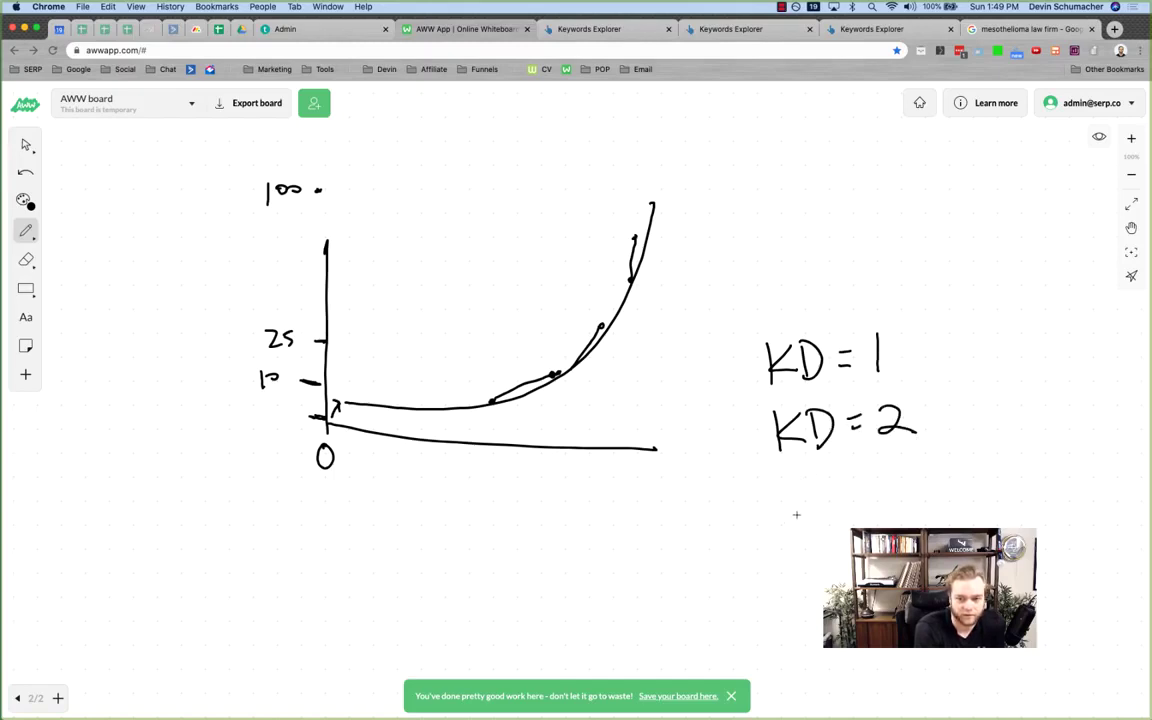
- Write 'KD = 85' and 'KD = 86' at the top right of the page
mouse_move(803, 188)
mouse_down()
mouse_move(803, 222)
mouse_move(806, 206)
mouse_up()
drag(806, 206, 822, 222)
drag(830, 188, 832, 221)
drag(868, 201, 880, 199)
drag(868, 209, 920, 193)
mouse_move(934, 192)
mouse_down()
mouse_move(952, 190)
mouse_move(930, 222)
mouse_up()
mouse_move(833, 250)
mouse_down()
mouse_move(833, 285)
mouse_move(861, 284)
mouse_up()
drag(893, 262, 905, 262)
mouse_move(894, 270)
mouse_down()
mouse_move(938, 252)
mouse_move(956, 262)
mouse_up()
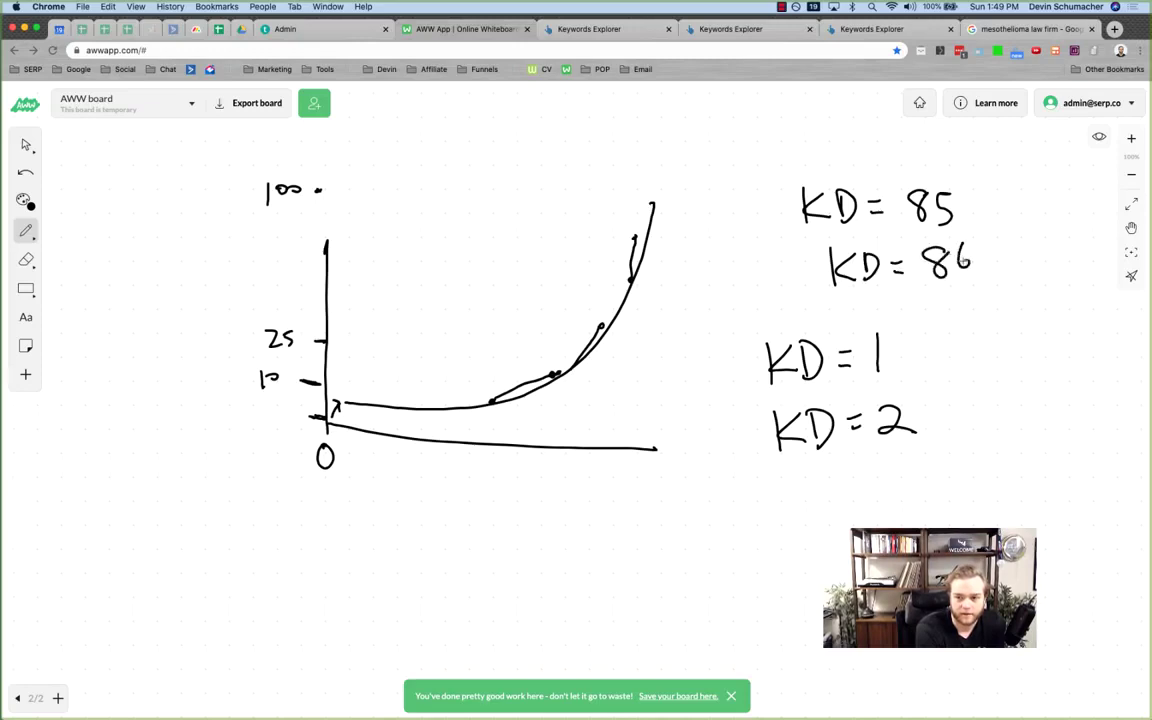
- Bracket the 85/86 and 1/2 pairs, then start a fresh blank page
drag(964, 201, 975, 233)
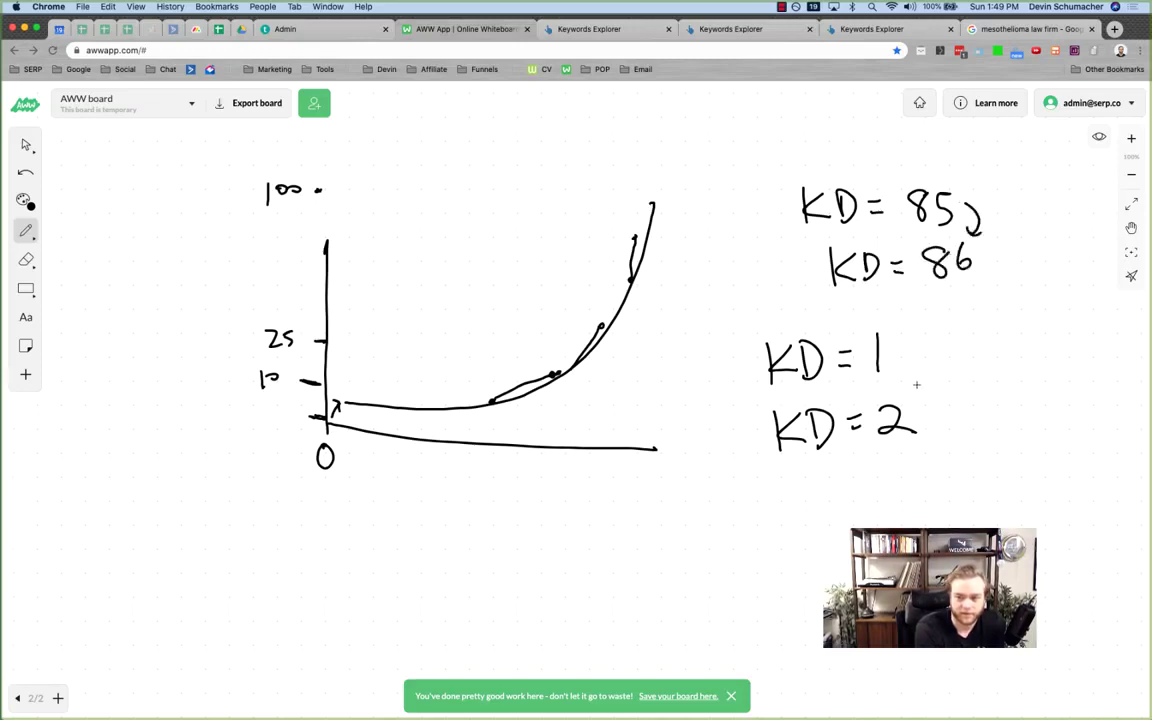
drag(902, 347, 920, 382)
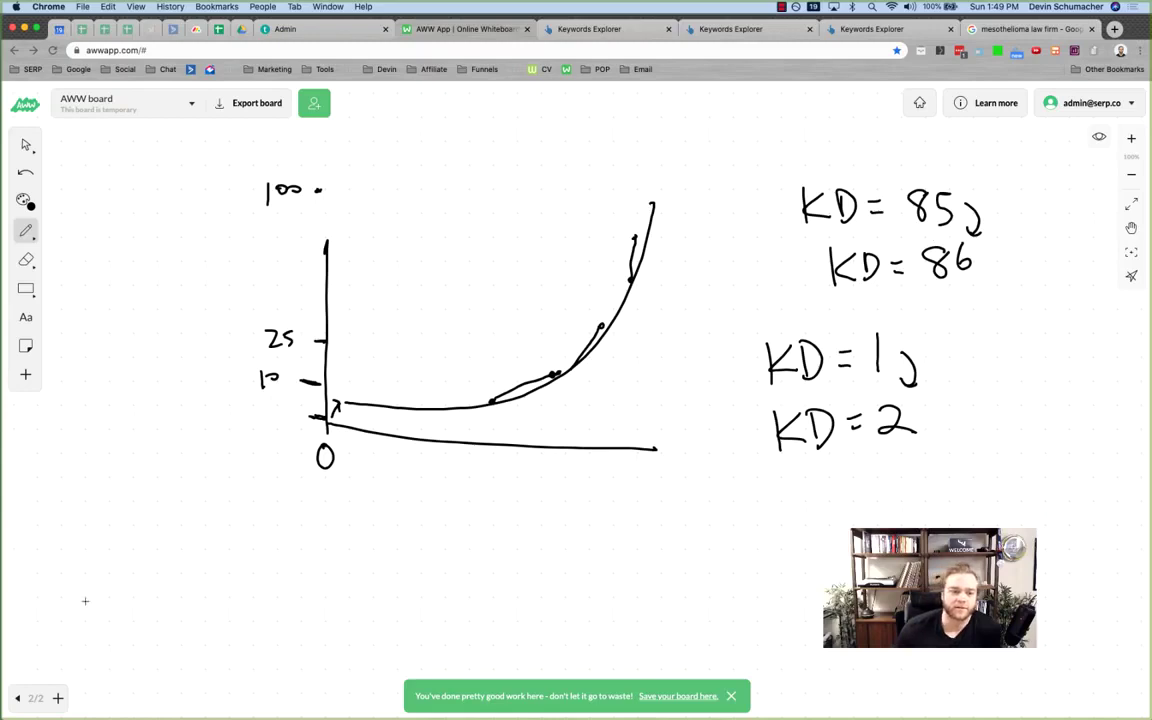
key(Delete)
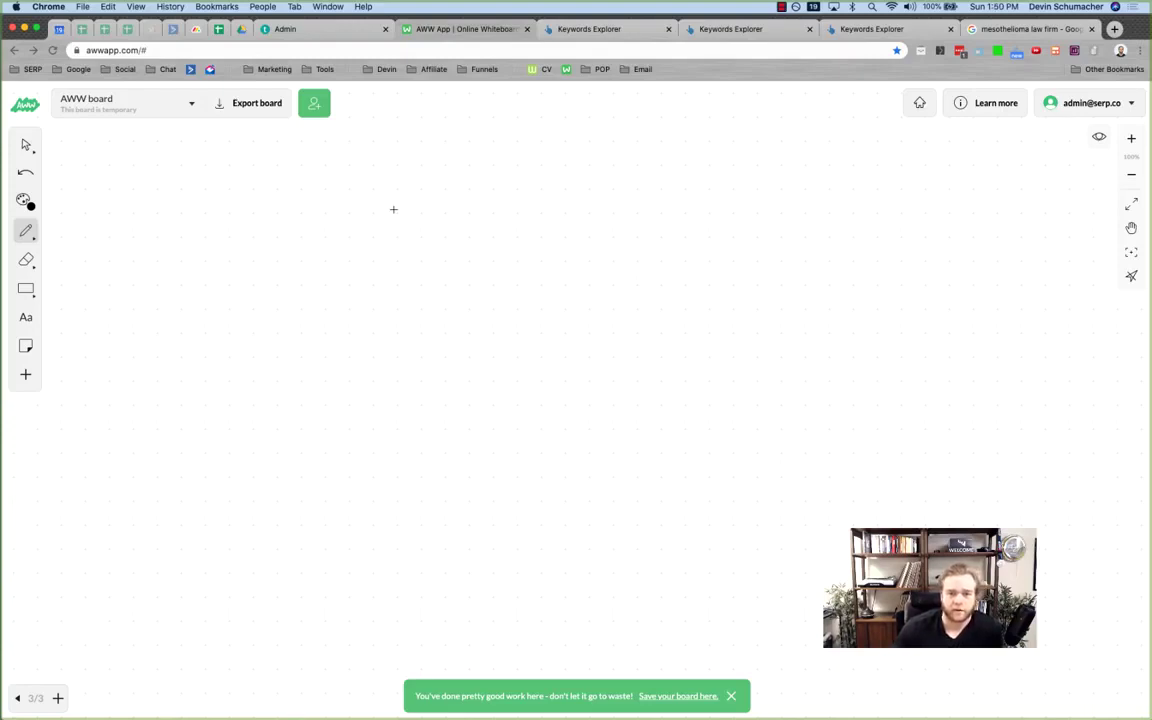
- Highlight the KD 70 score and the 'make money online' keyword in Ahrefs, then open a new tab
click(575, 29)
drag(222, 262, 266, 281)
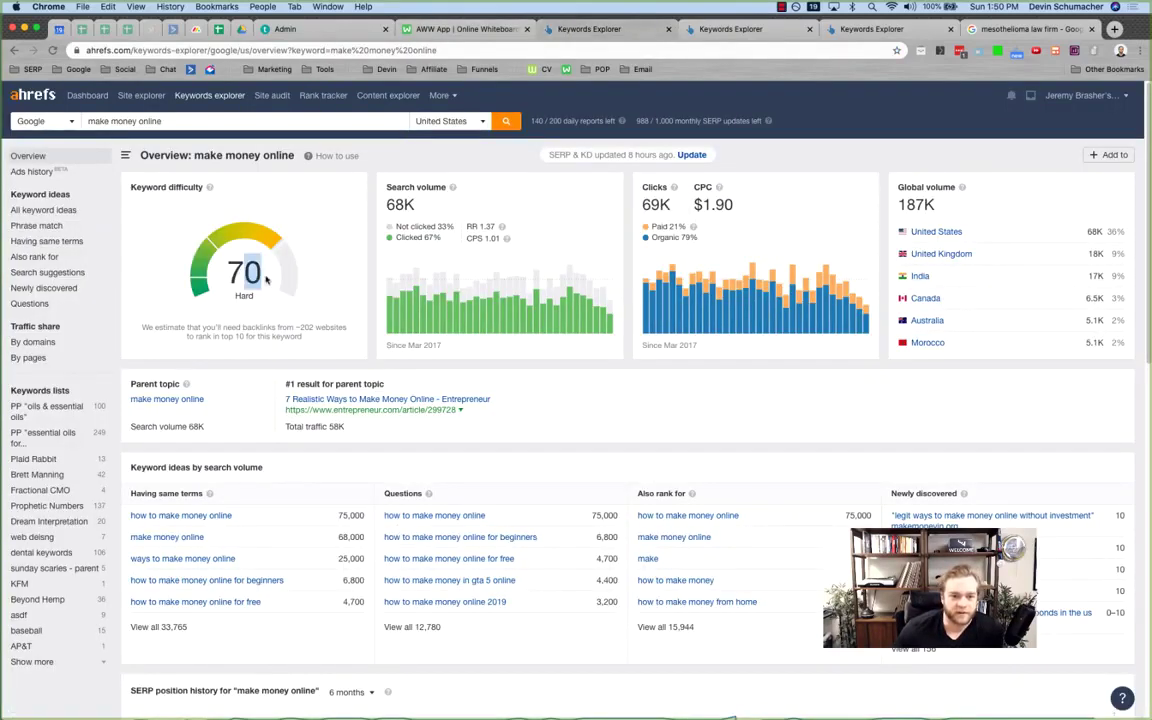
click(258, 283)
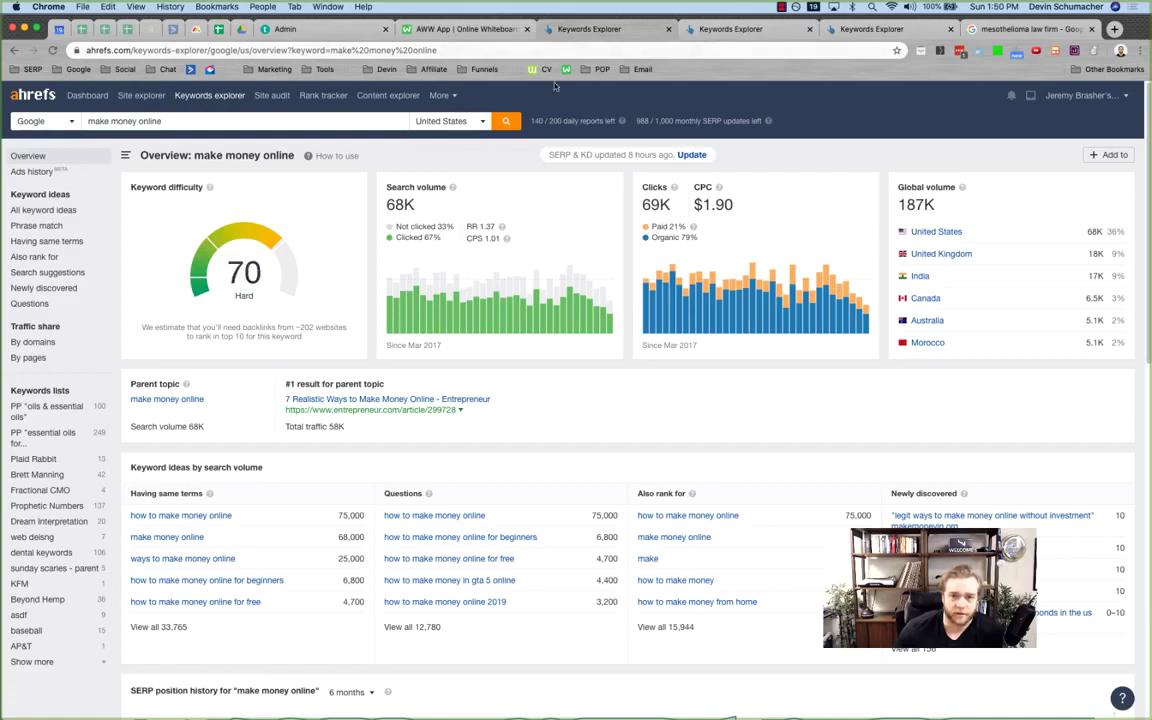
drag(162, 121, 76, 121)
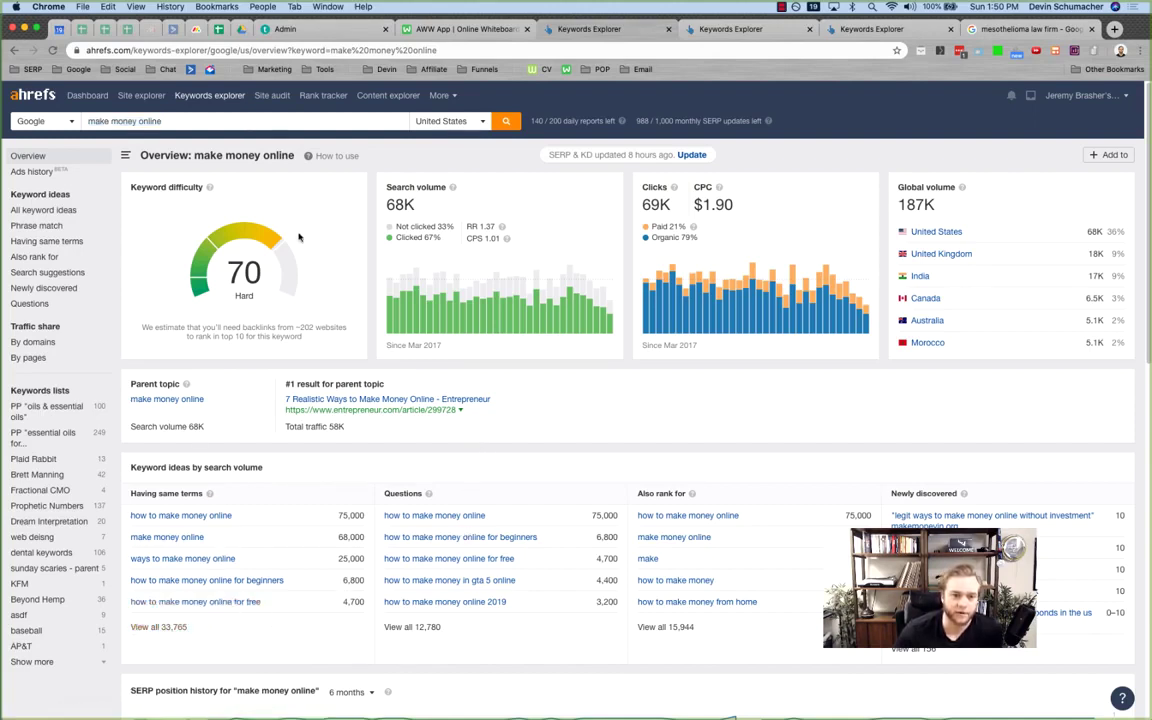
drag(195, 155, 293, 156)
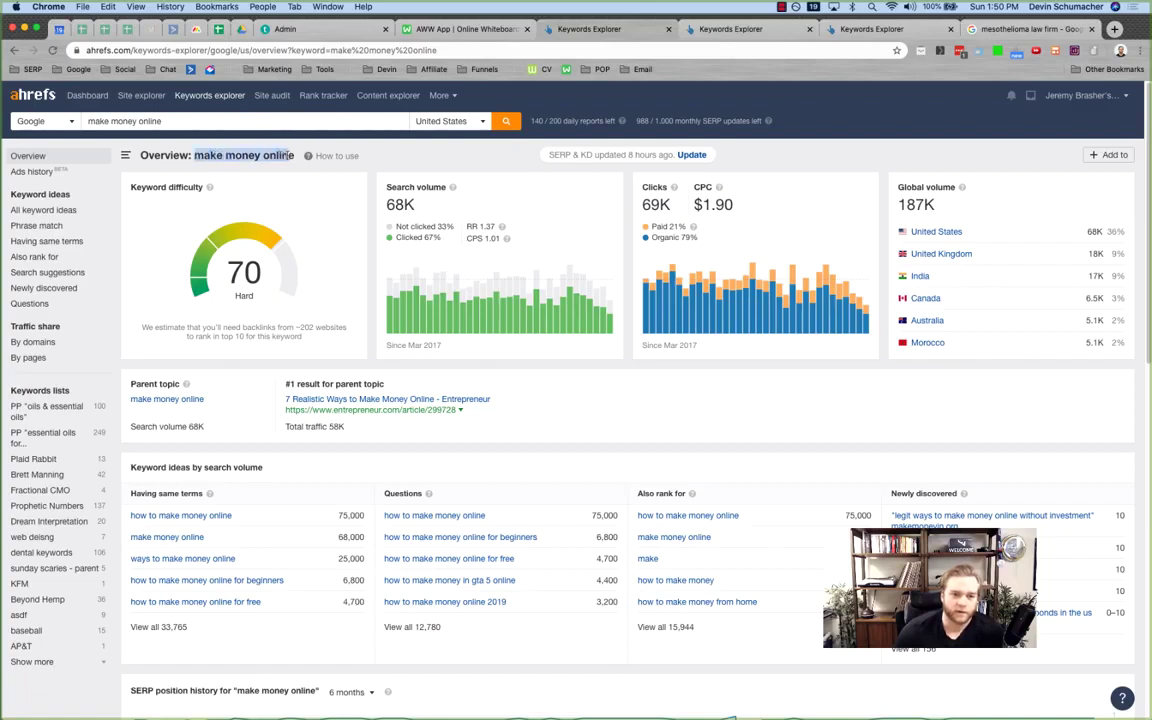
click(379, 166)
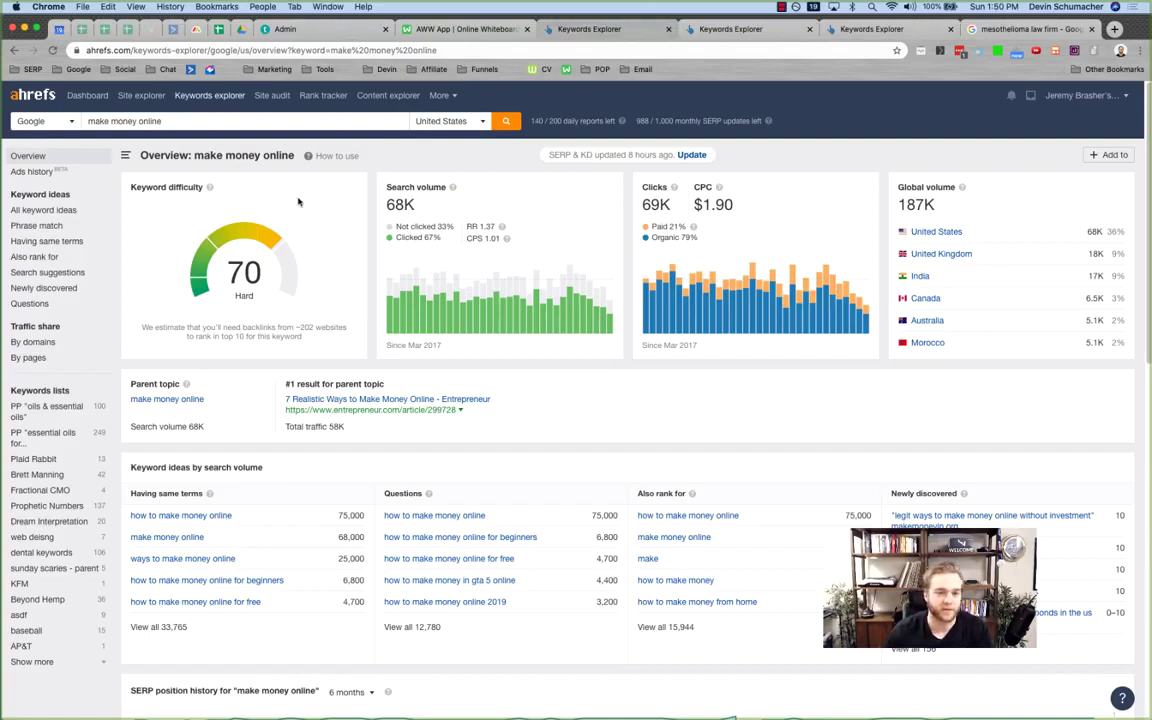
drag(262, 262, 205, 258)
click(229, 270)
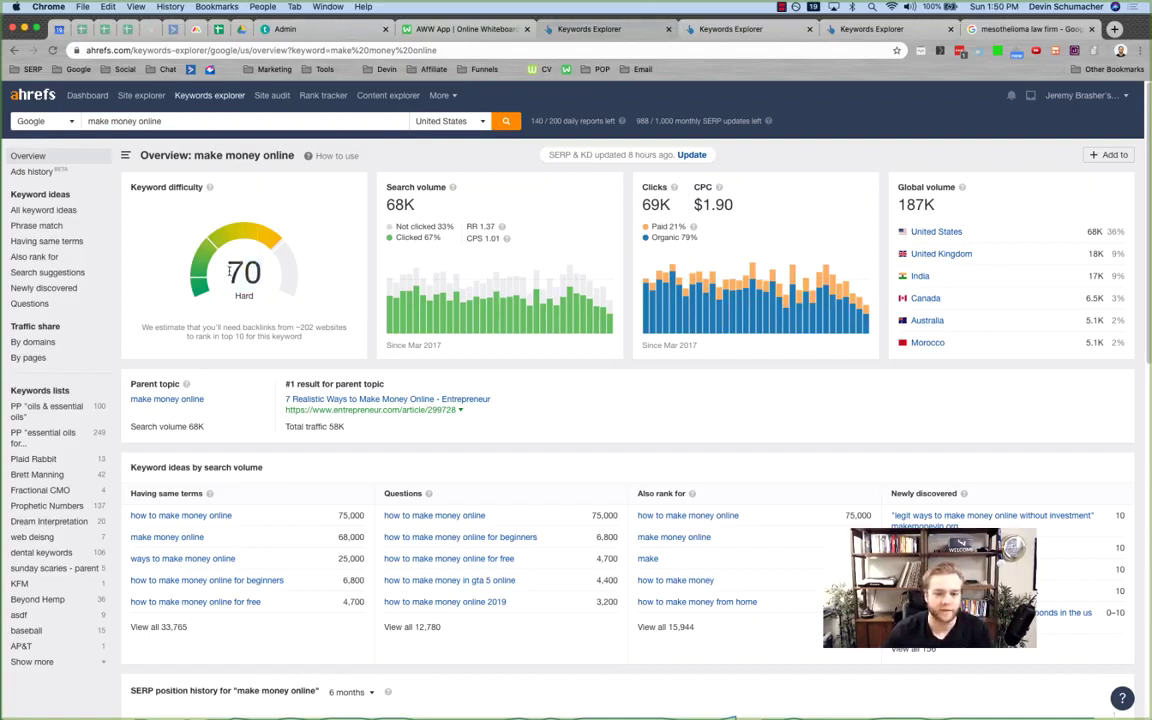
key(super+t)
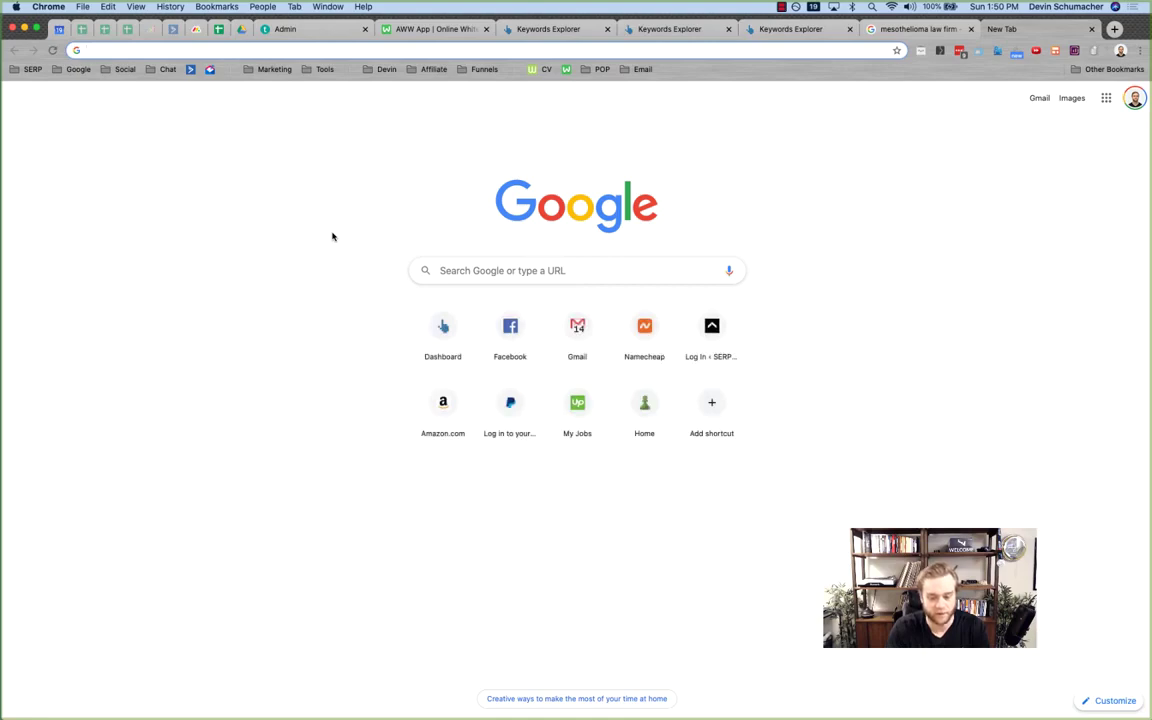
- Search Google for 'home depot' and point out its 352,000,000 results
text(home depot)
key(Return)
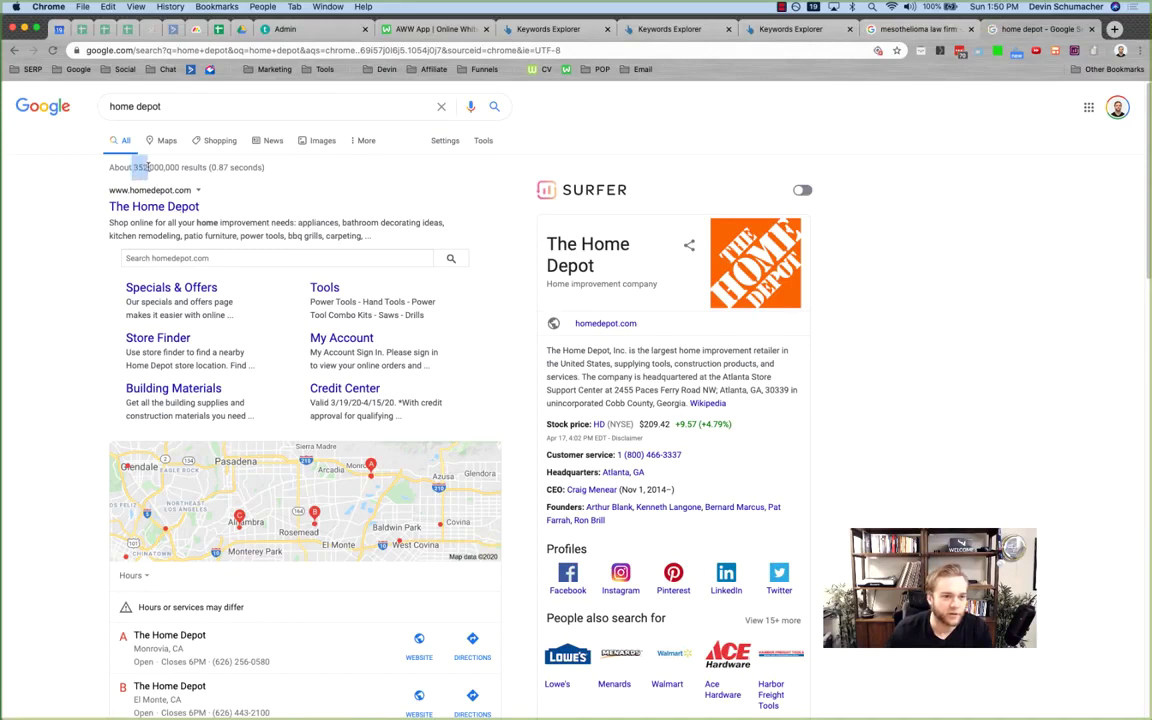
drag(148, 167, 164, 167)
click(181, 176)
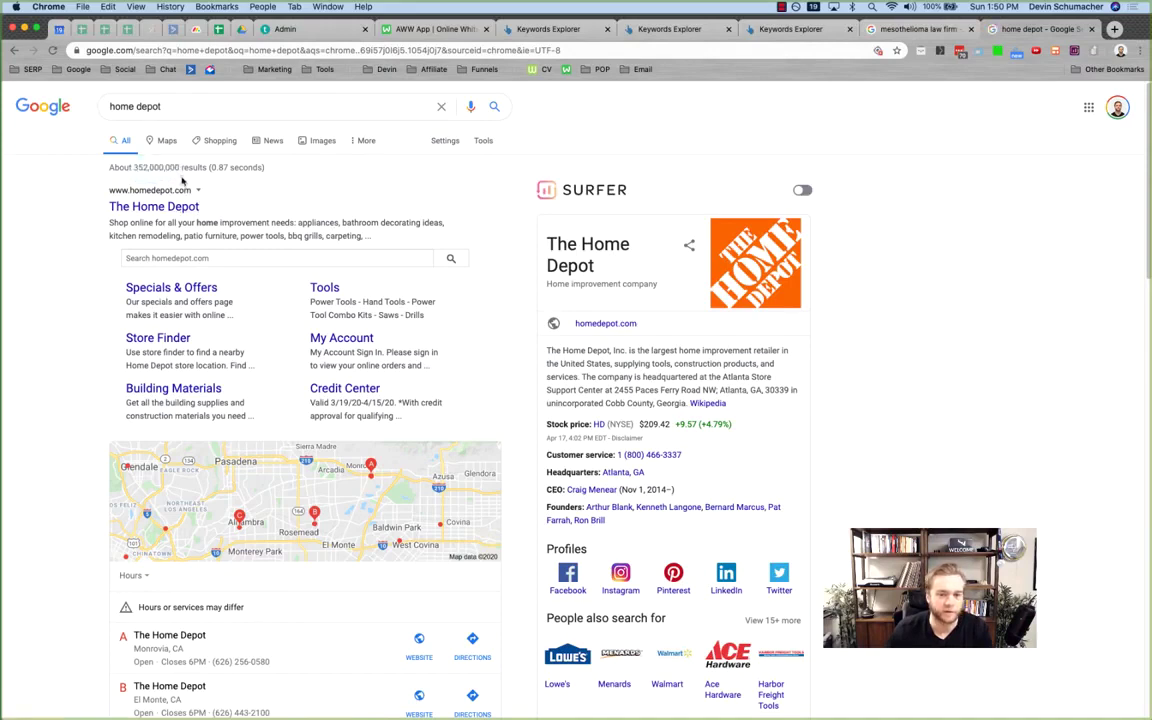
- In a new tab, search 'weather' and highlight its total result count
key(super+t)
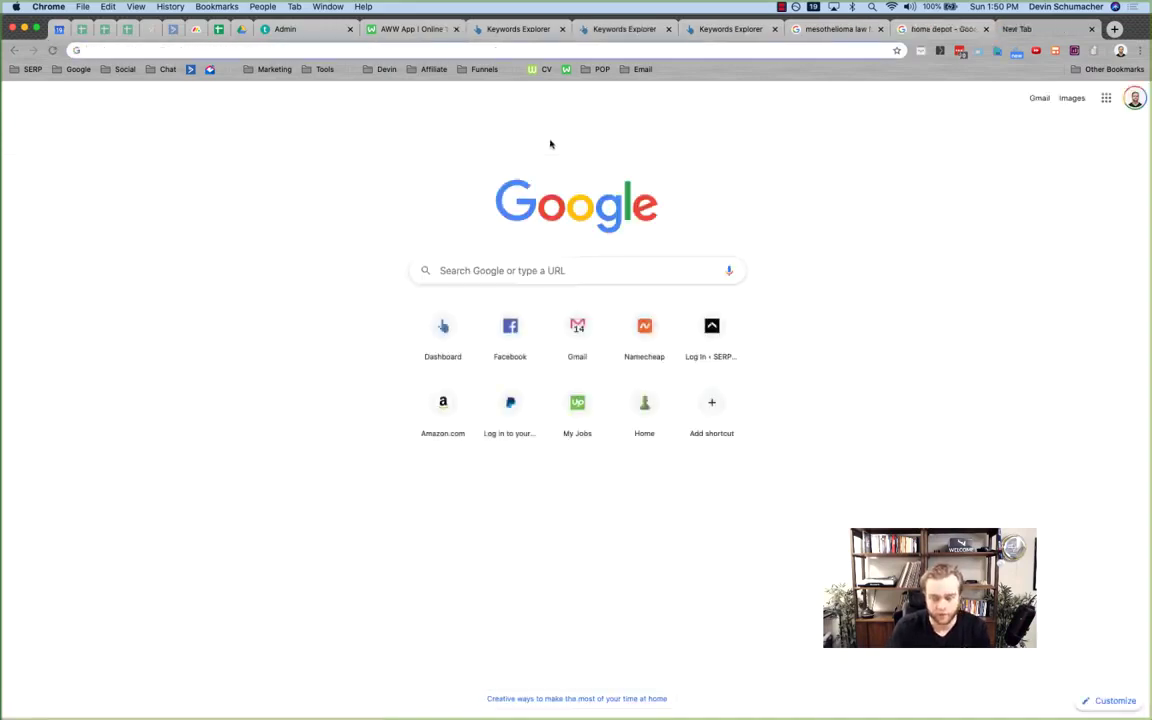
text(weather)
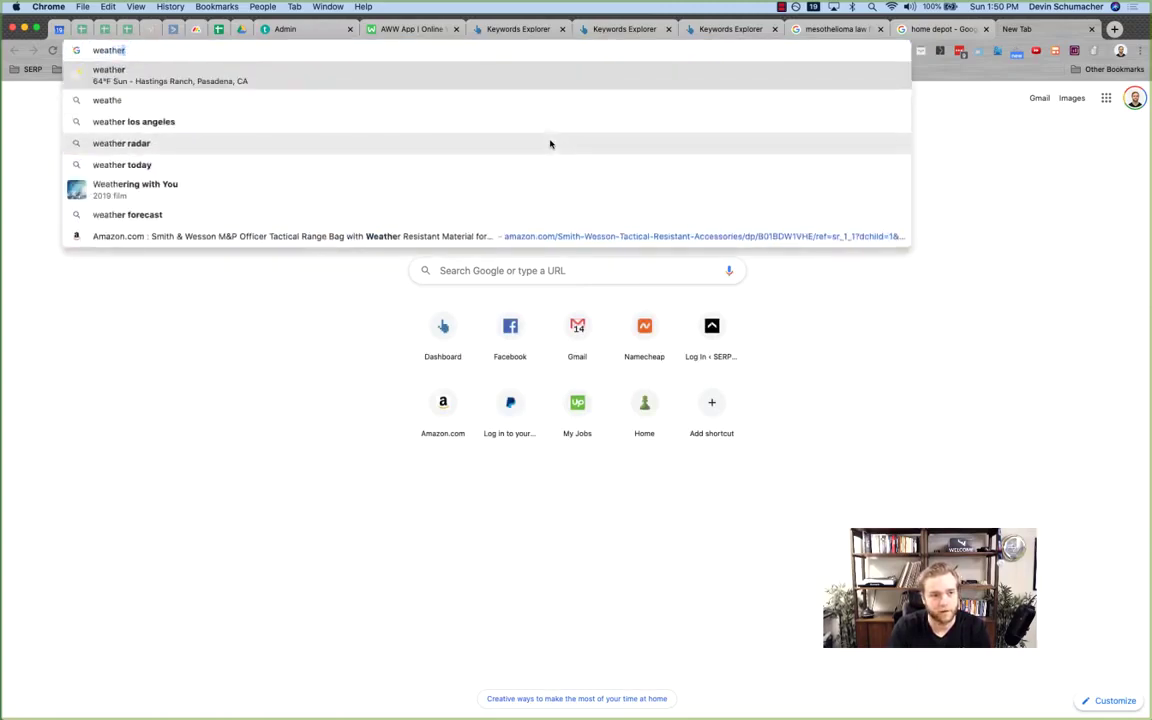
key(Return)
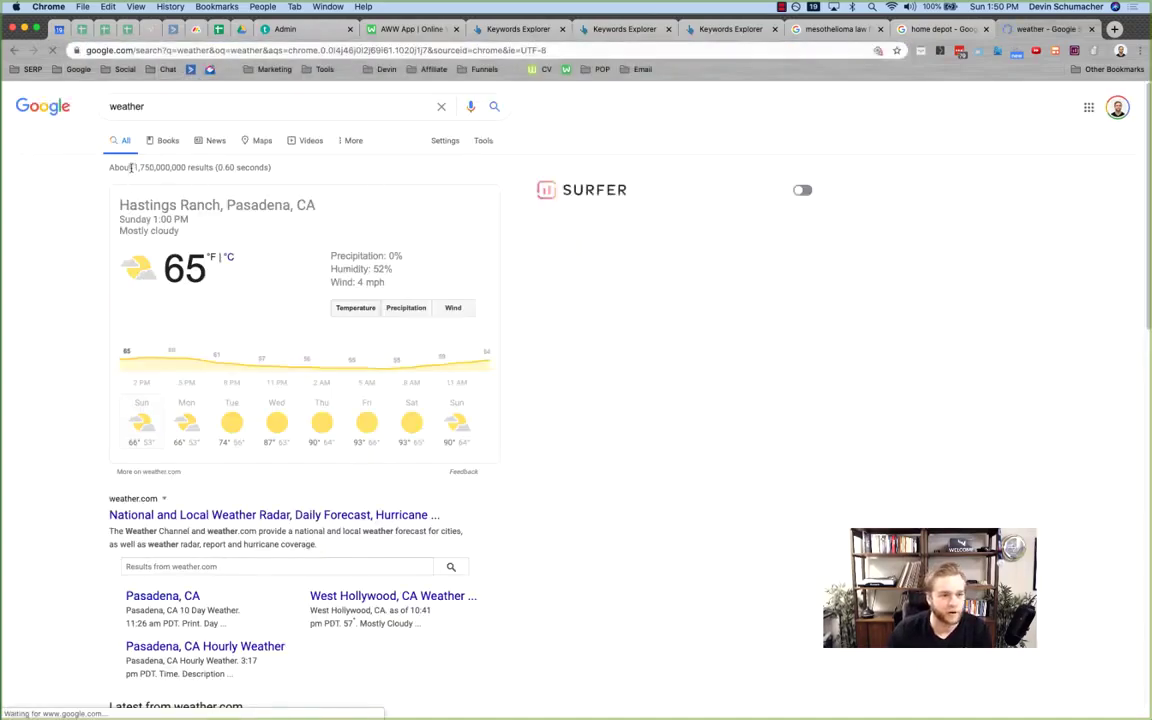
drag(133, 167, 188, 170)
click(187, 170)
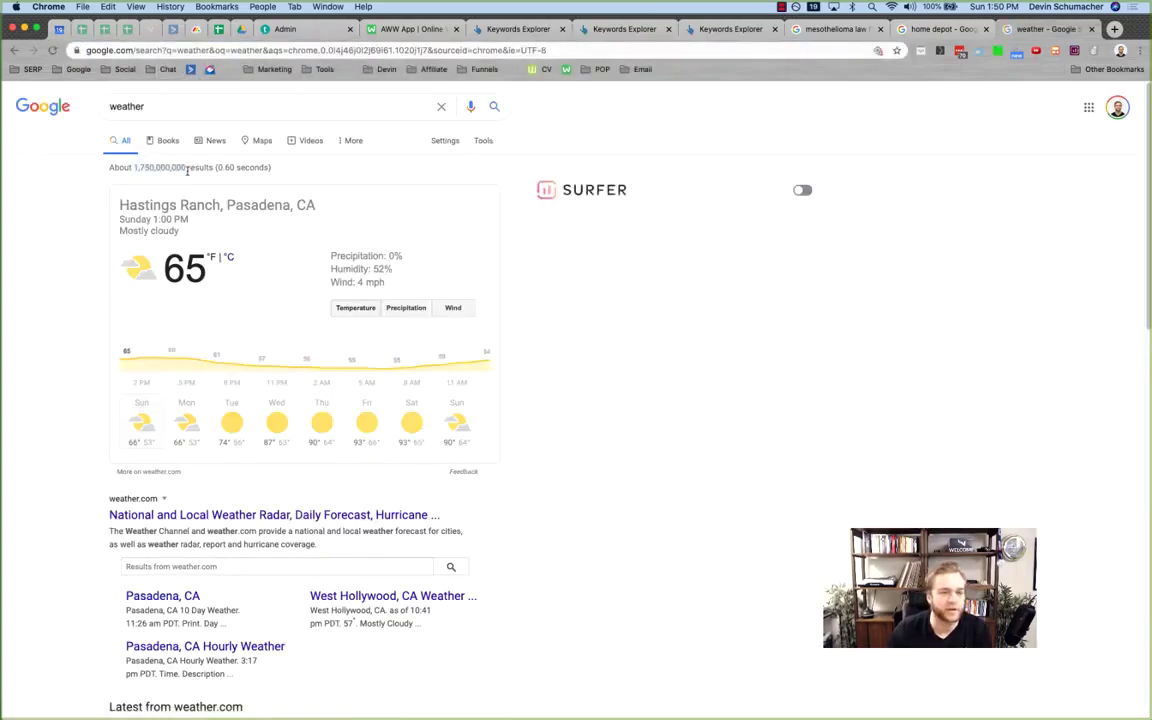
- Replace the query with 'make money online' and highlight its result count
click(175, 106)
double_click(175, 106)
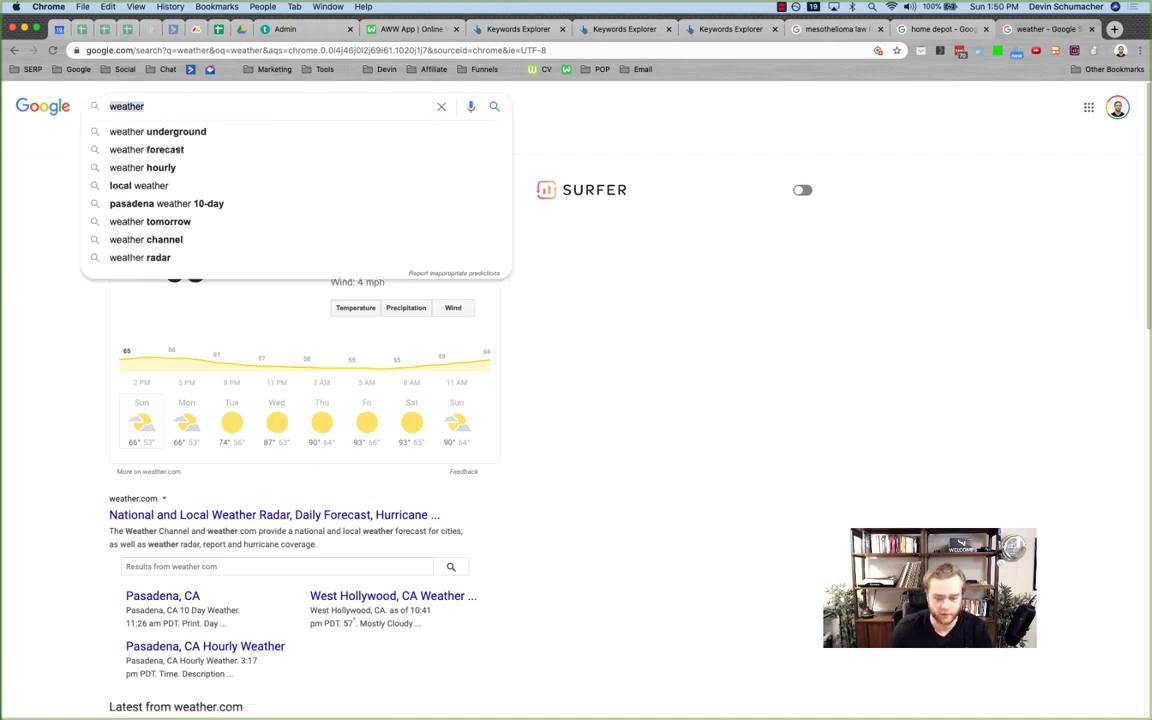
text(make money online)
key(Return)
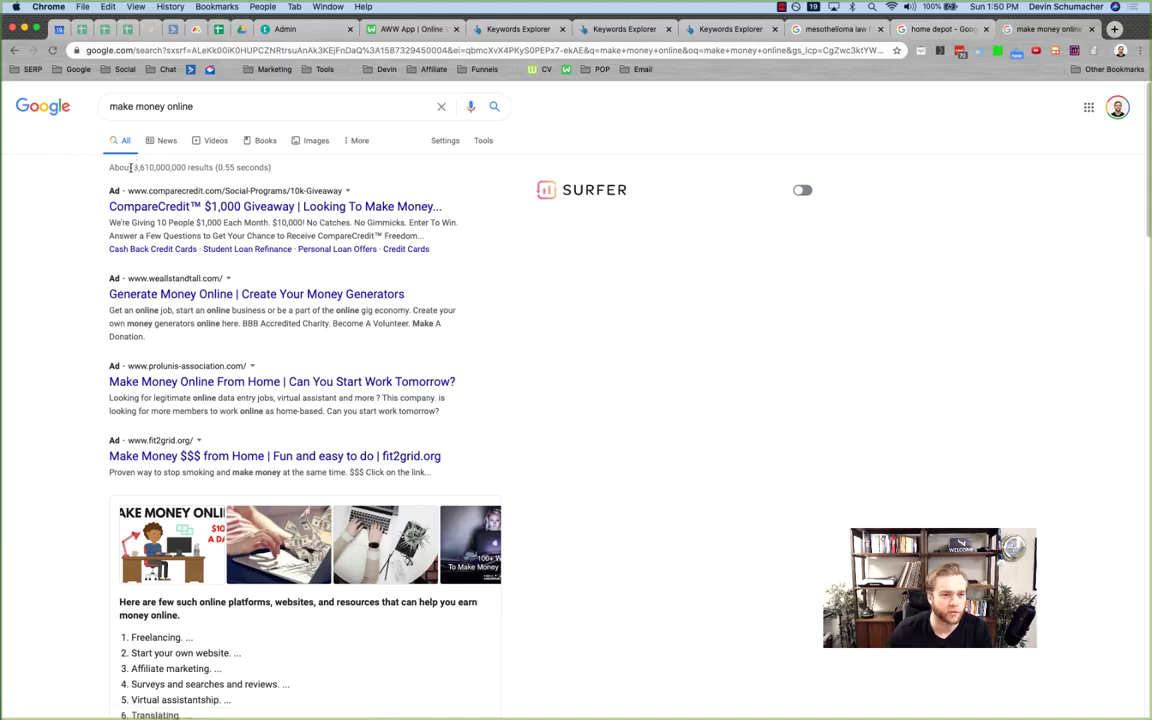
drag(133, 168, 185, 168)
click(185, 168)
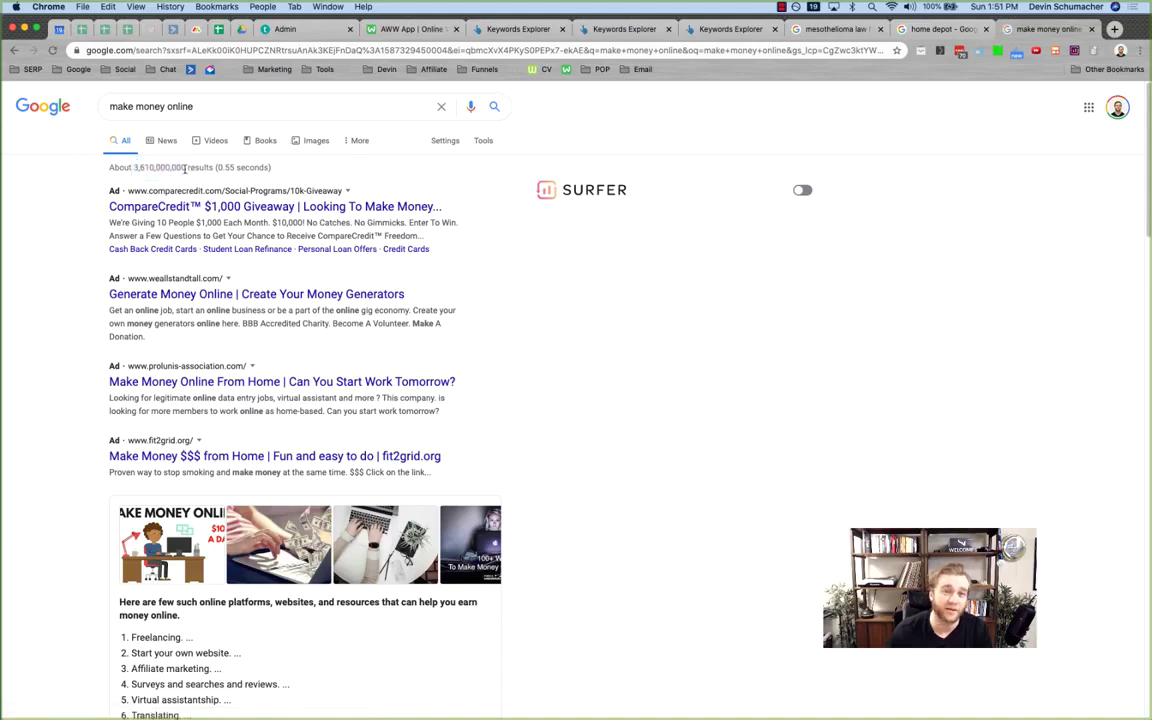
- Compare the result counts of the 'home depot' and 'make money online' searches
click(930, 29)
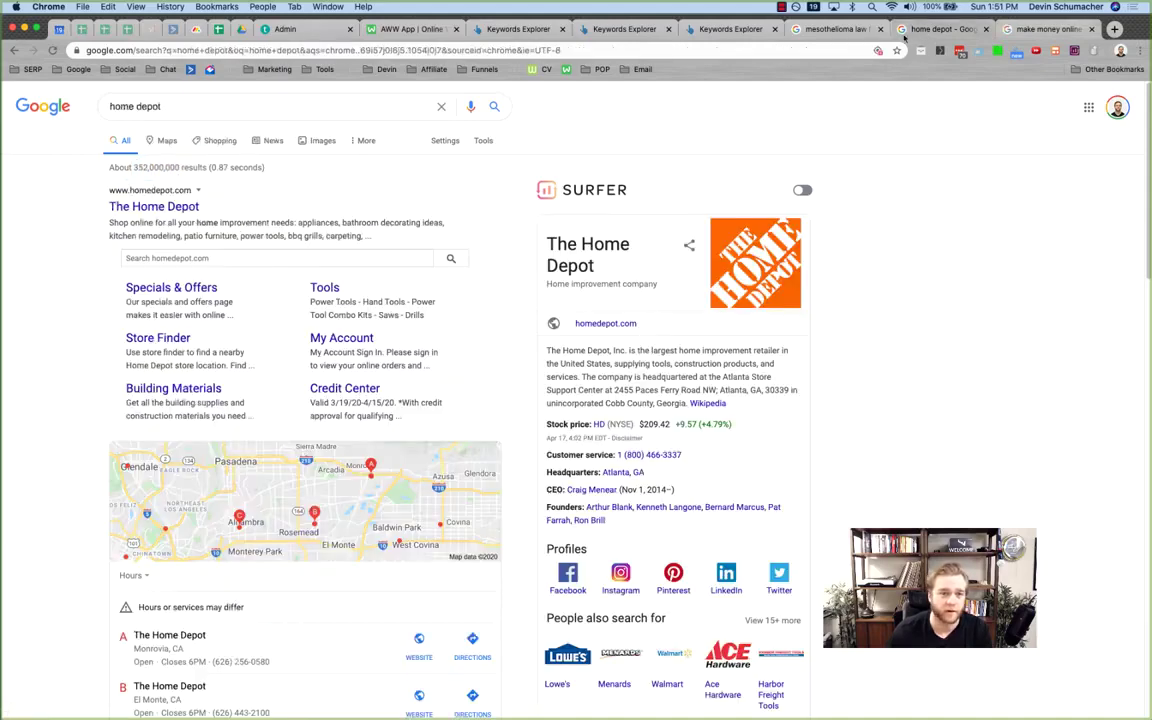
drag(133, 168, 185, 168)
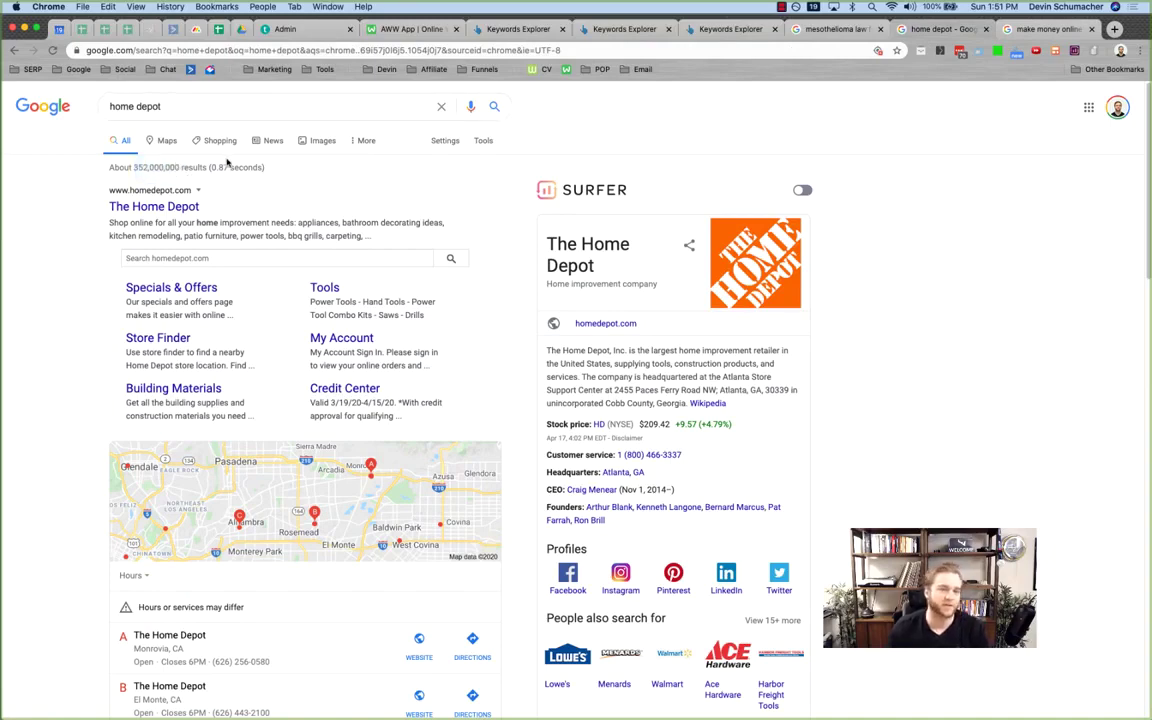
key(ctrl+Tab)
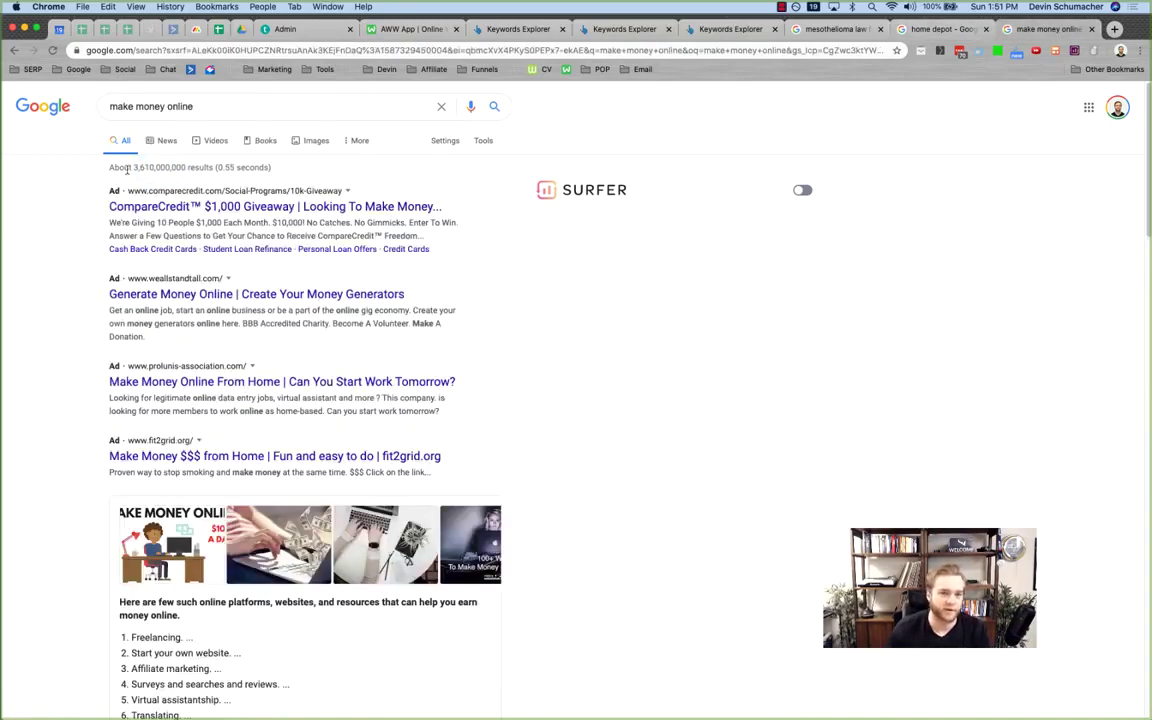
drag(133, 167, 186, 168)
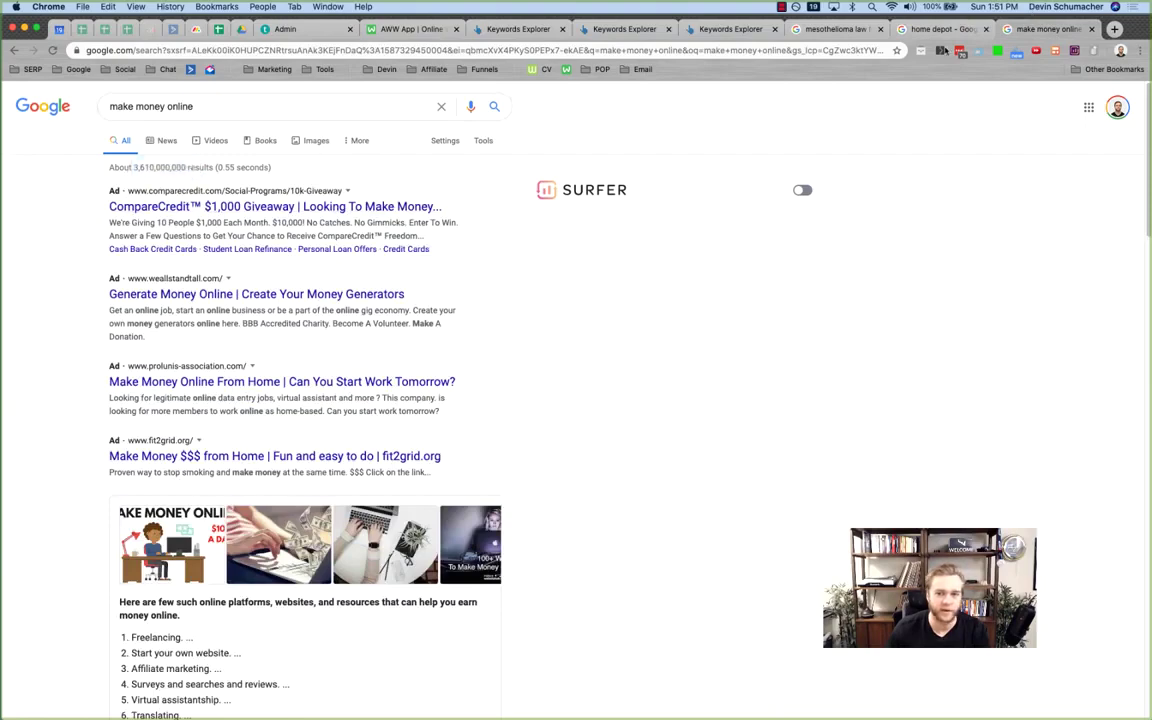
key(ctrl+shift+Tab)
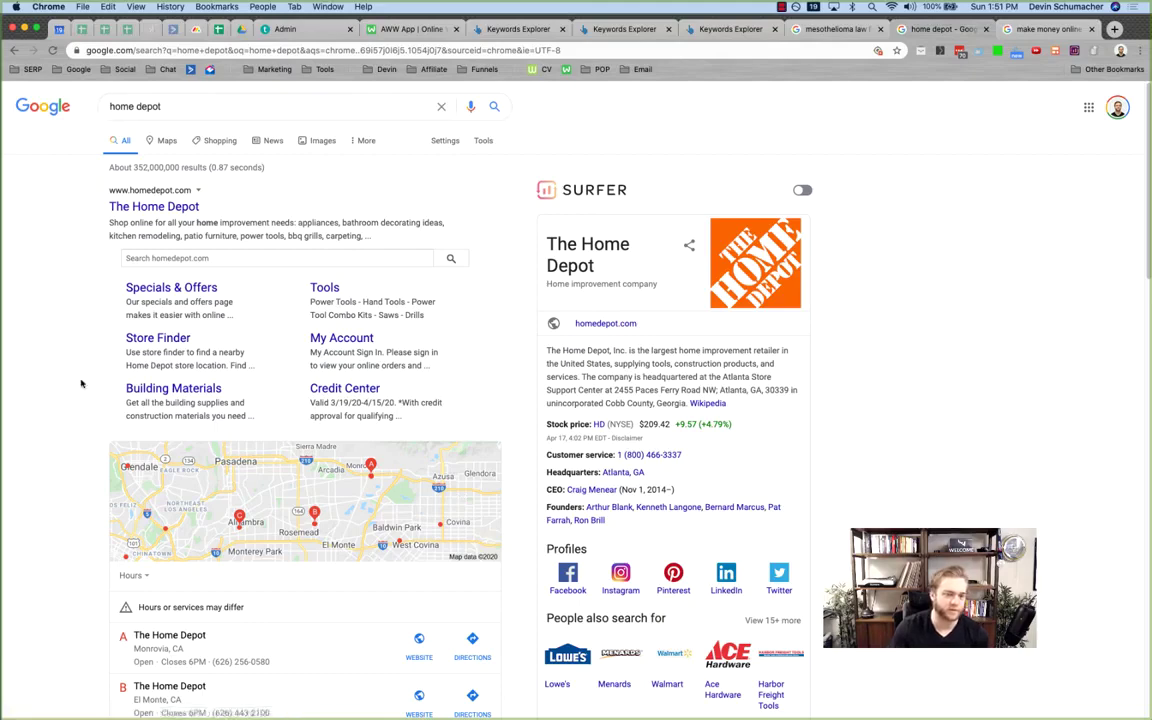
- Scroll through the home depot results, then return to the Ahrefs make money online overview
scroll(82, 380, down, 5)
scroll(81, 383, down, 3)
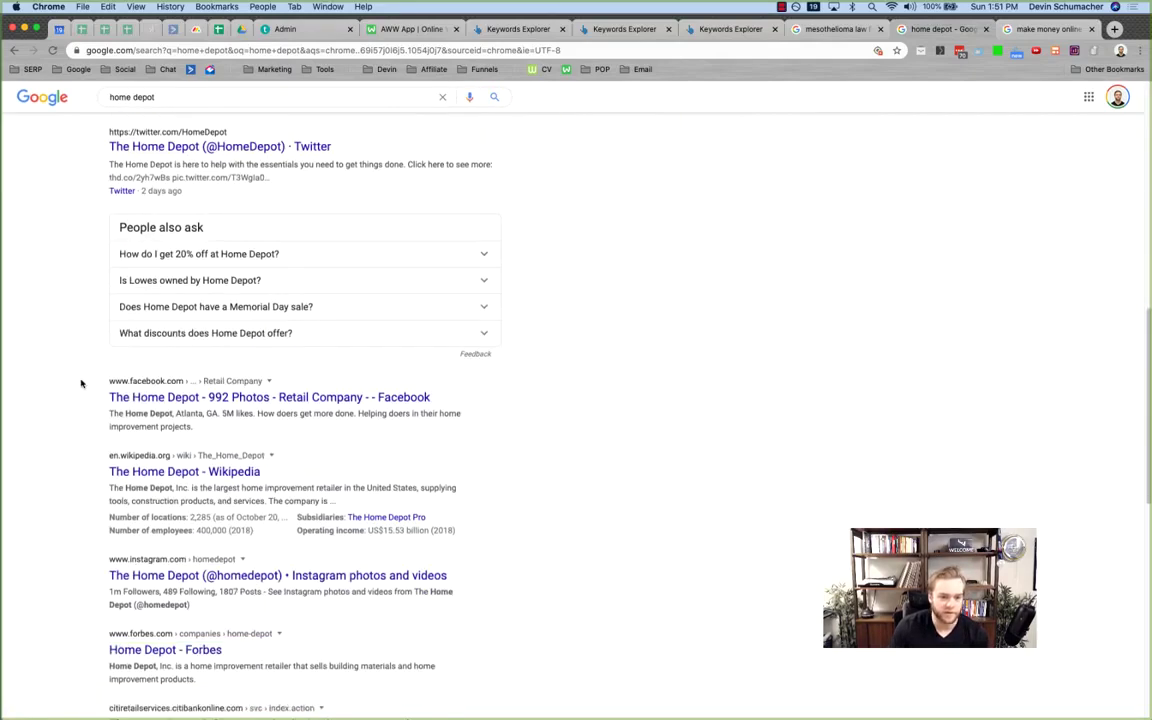
scroll(81, 383, down, 1)
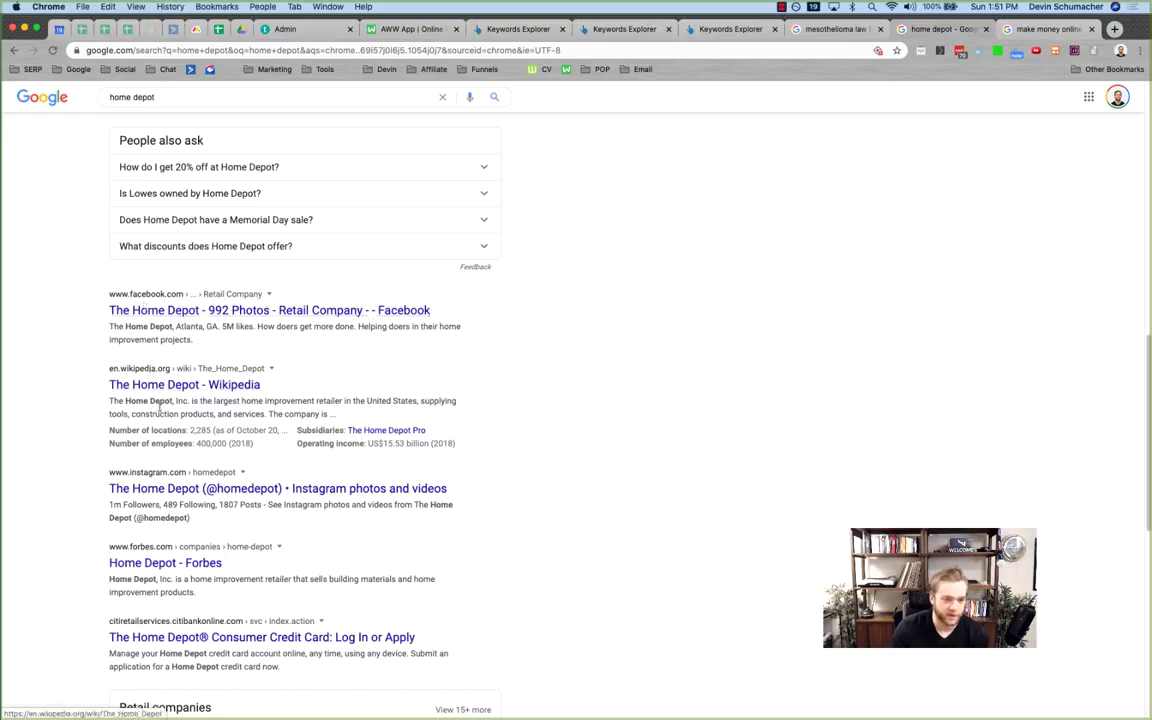
scroll(170, 516, down, 1)
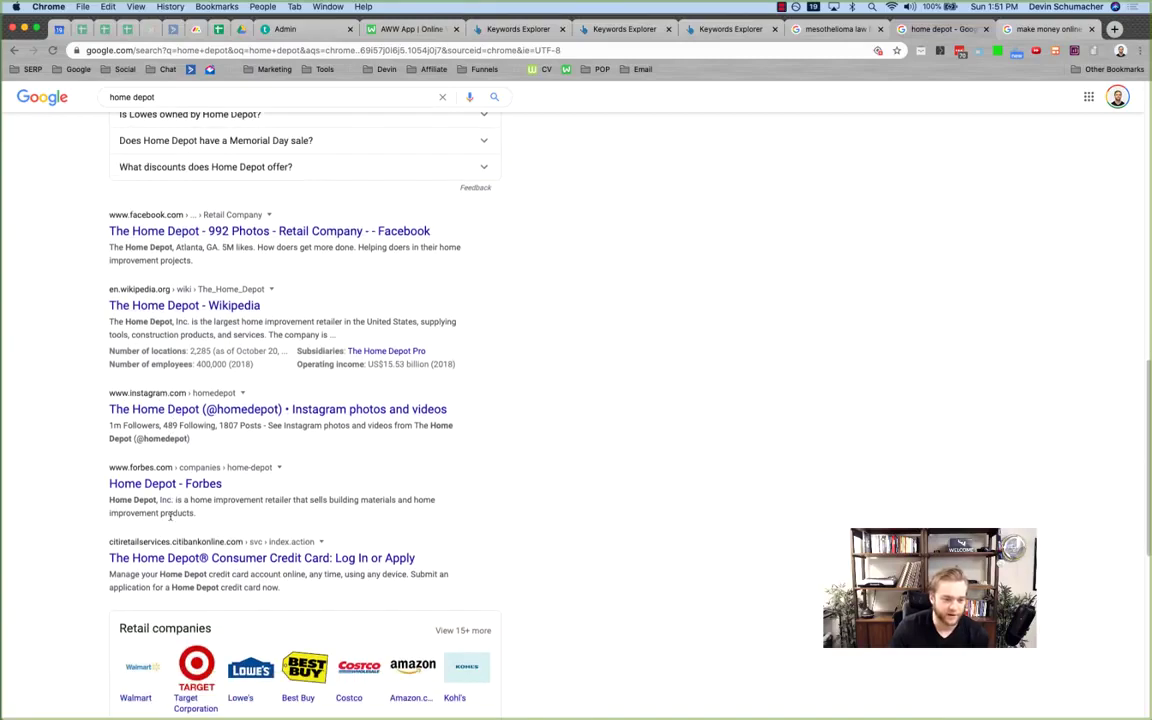
scroll(170, 516, down, 1)
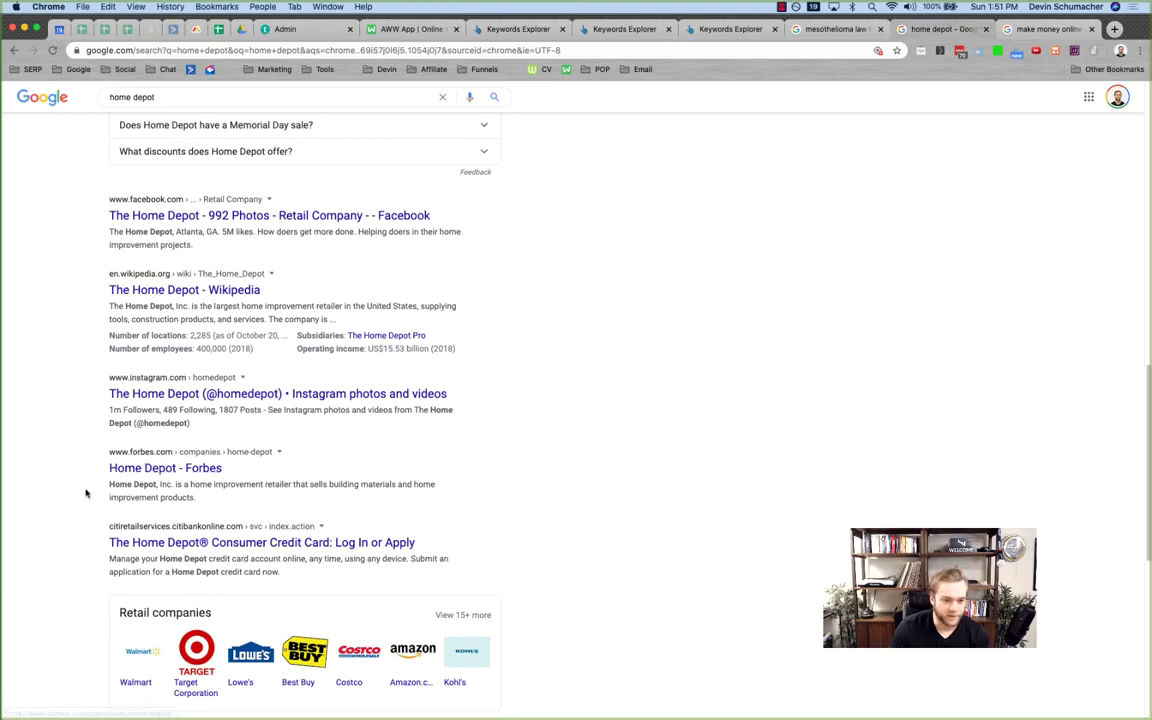
scroll(80, 510, down, 5)
scroll(78, 516, up, 15)
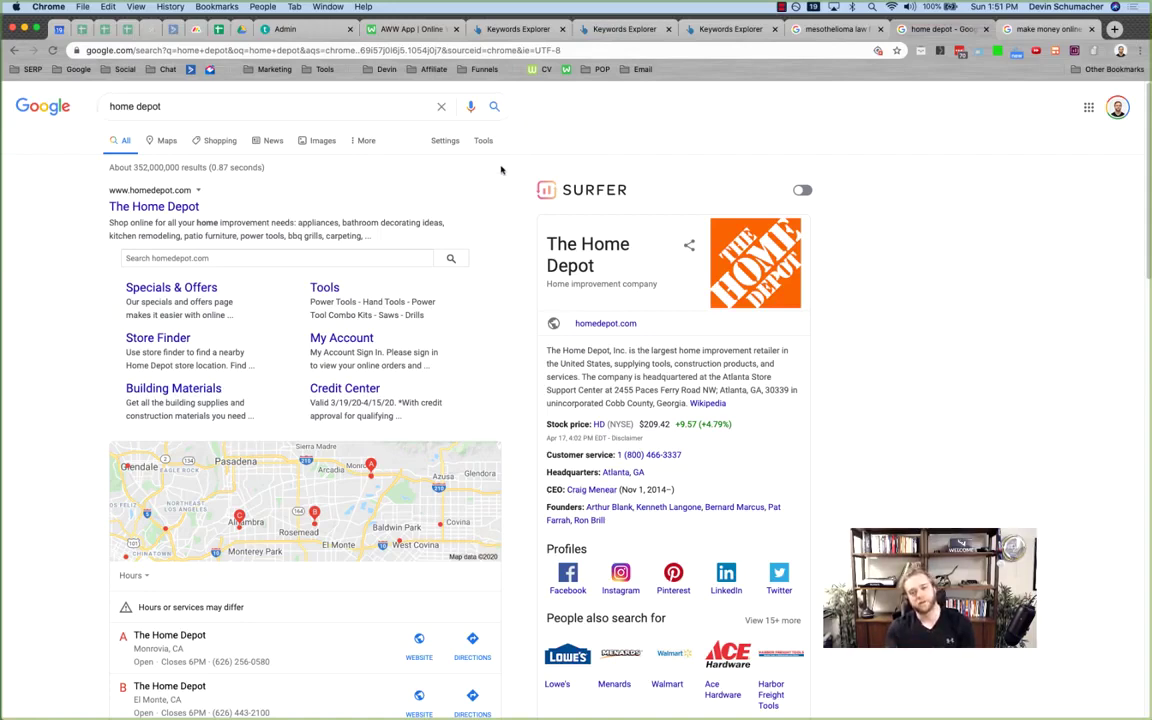
click(507, 28)
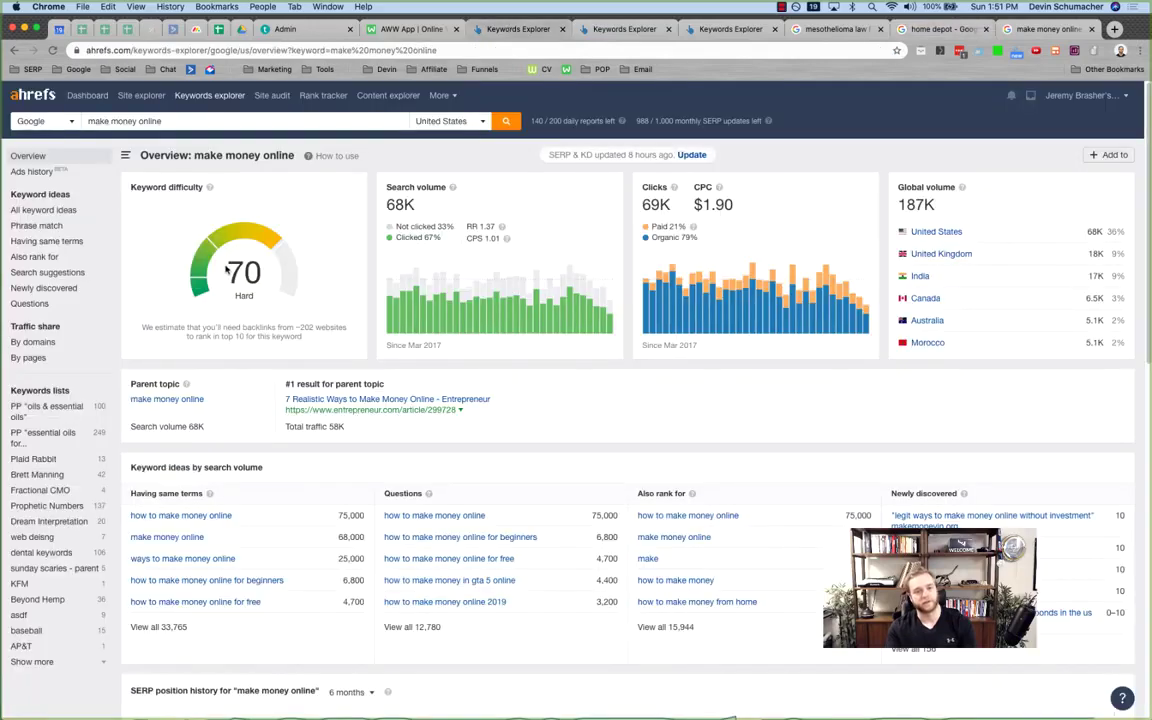
- Highlight KD 70, the 68K volume and the 75,000 related-keyword volume, then return to Google
drag(226, 272, 270, 275)
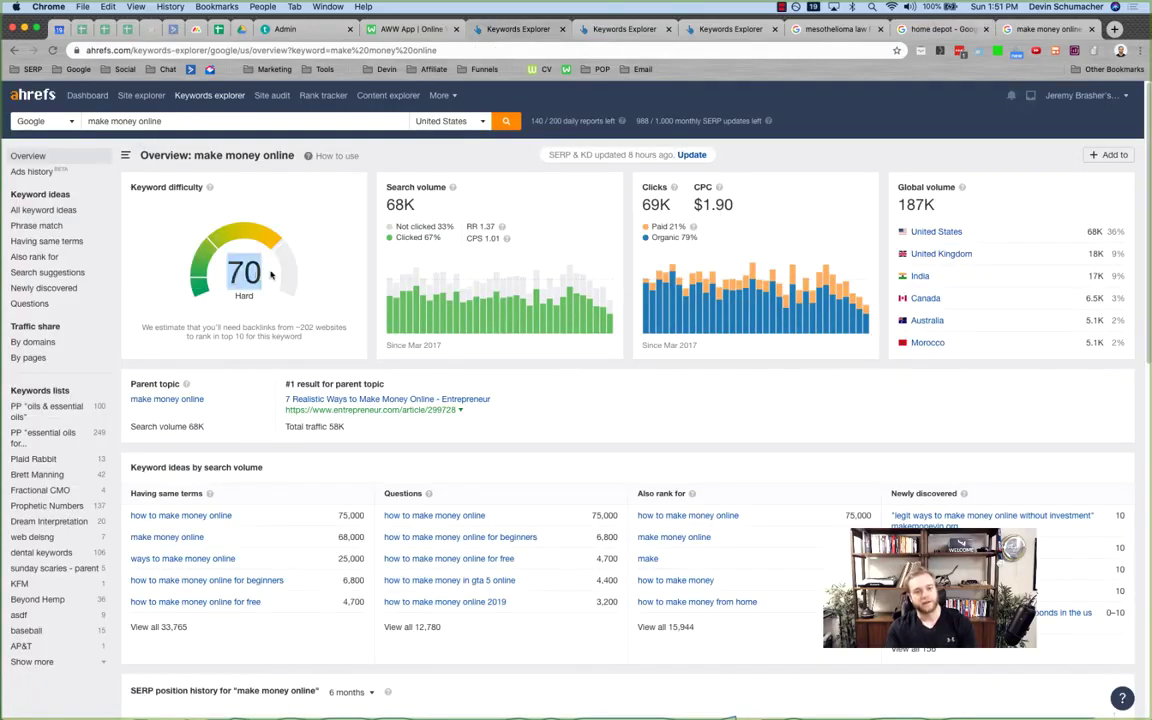
drag(380, 204, 437, 206)
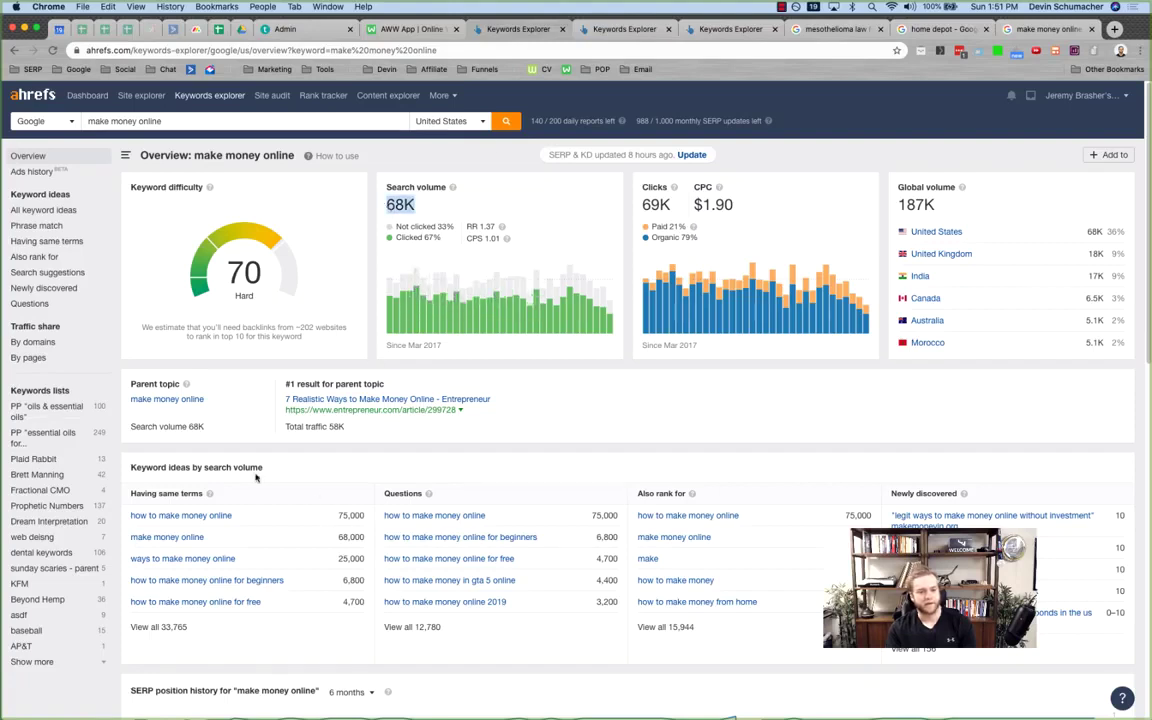
drag(366, 515, 338, 518)
click(348, 519)
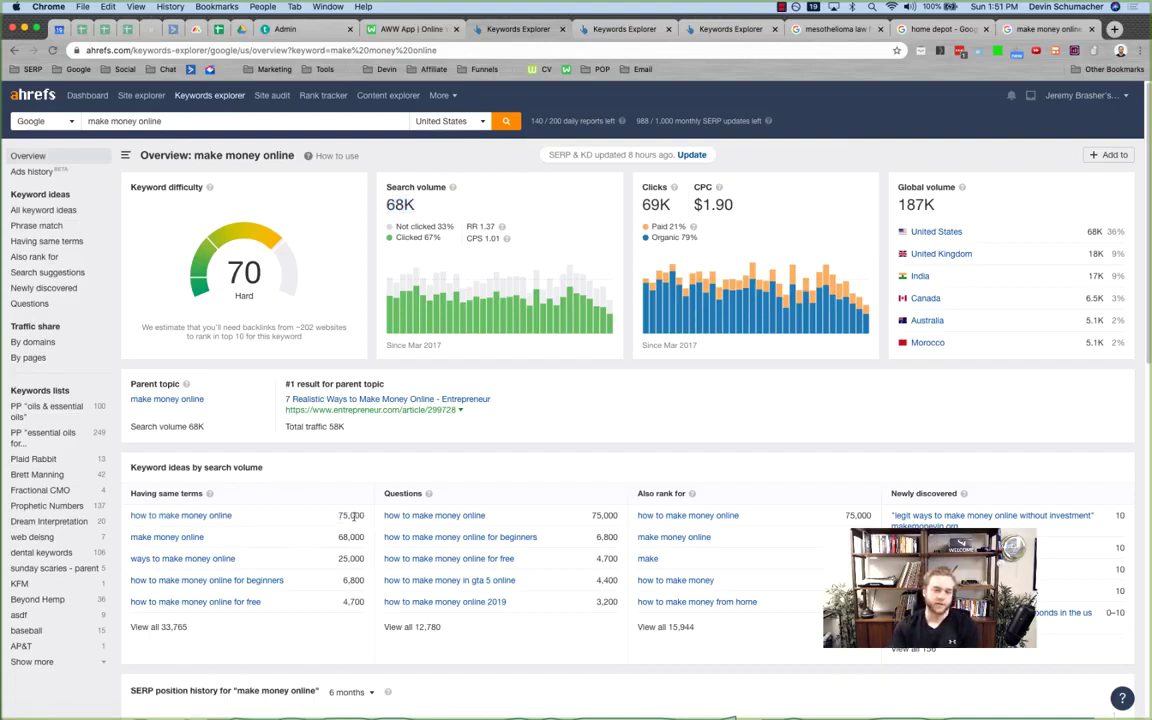
drag(226, 268, 258, 279)
click(258, 279)
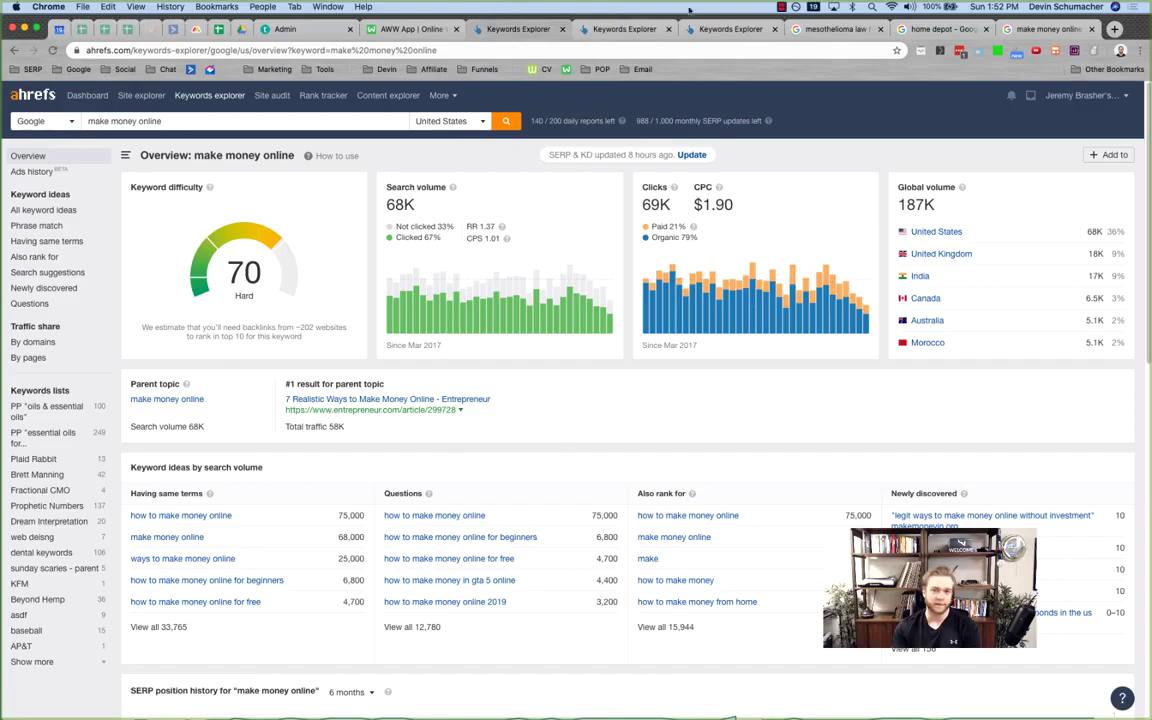
click(1065, 30)
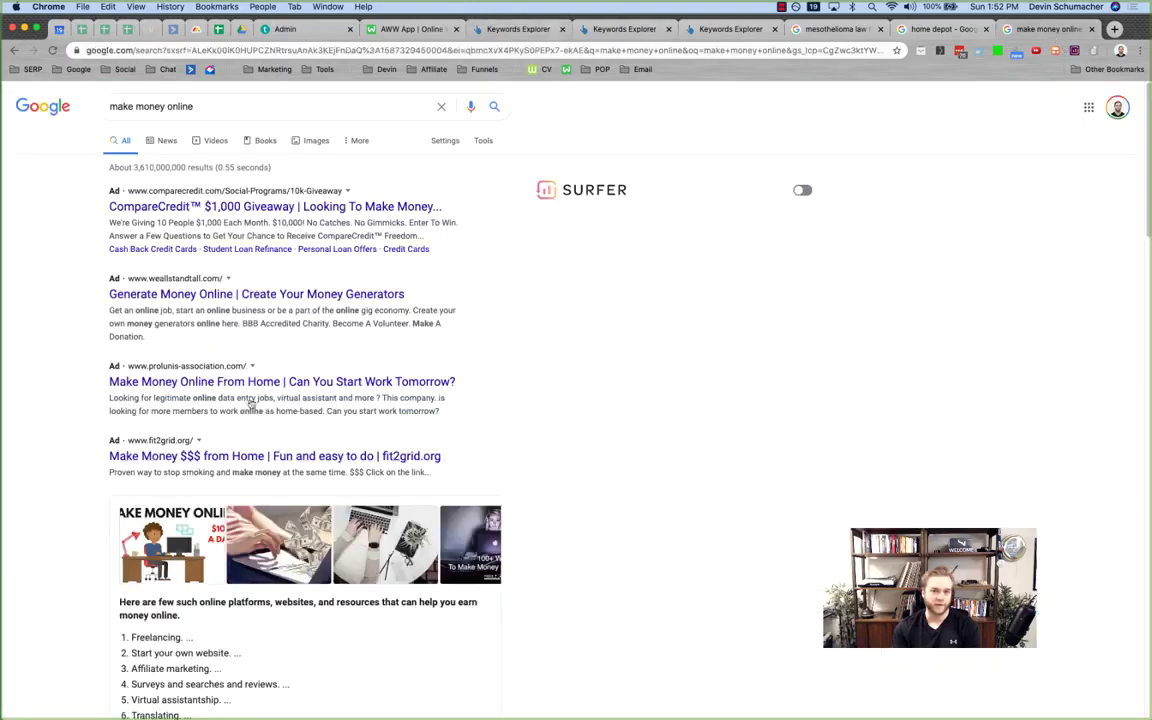
- Look up 'home depot' in a new Keywords Explorer tab
click(958, 31)
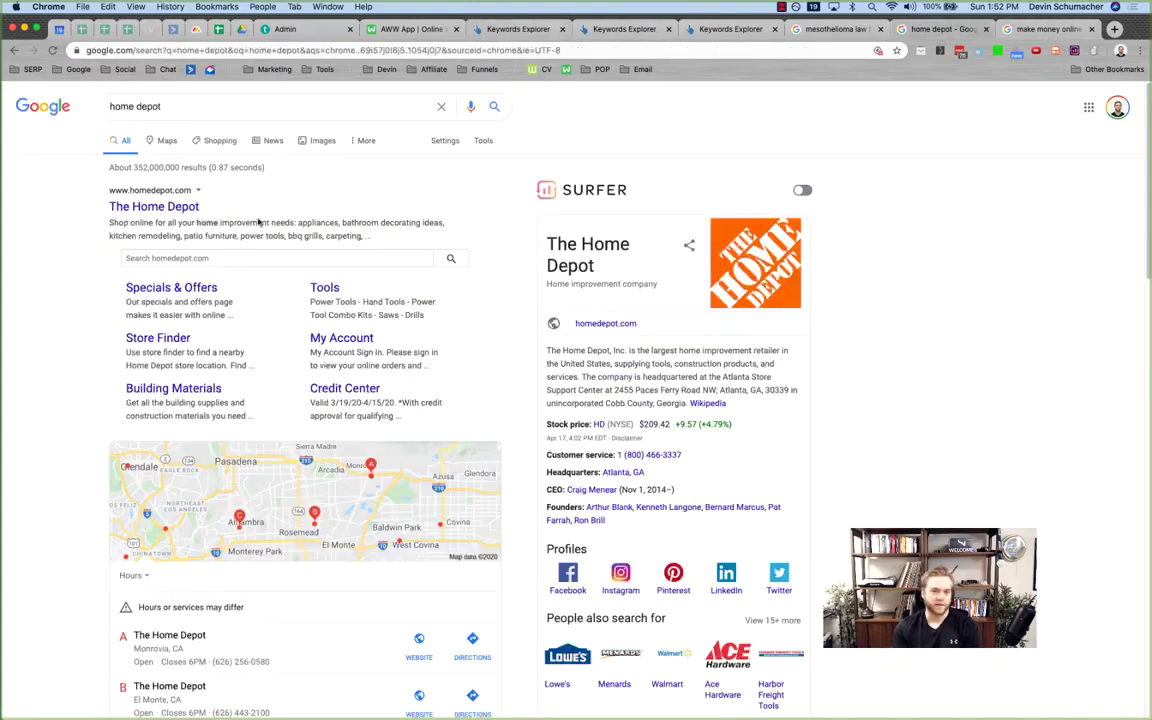
click(554, 30)
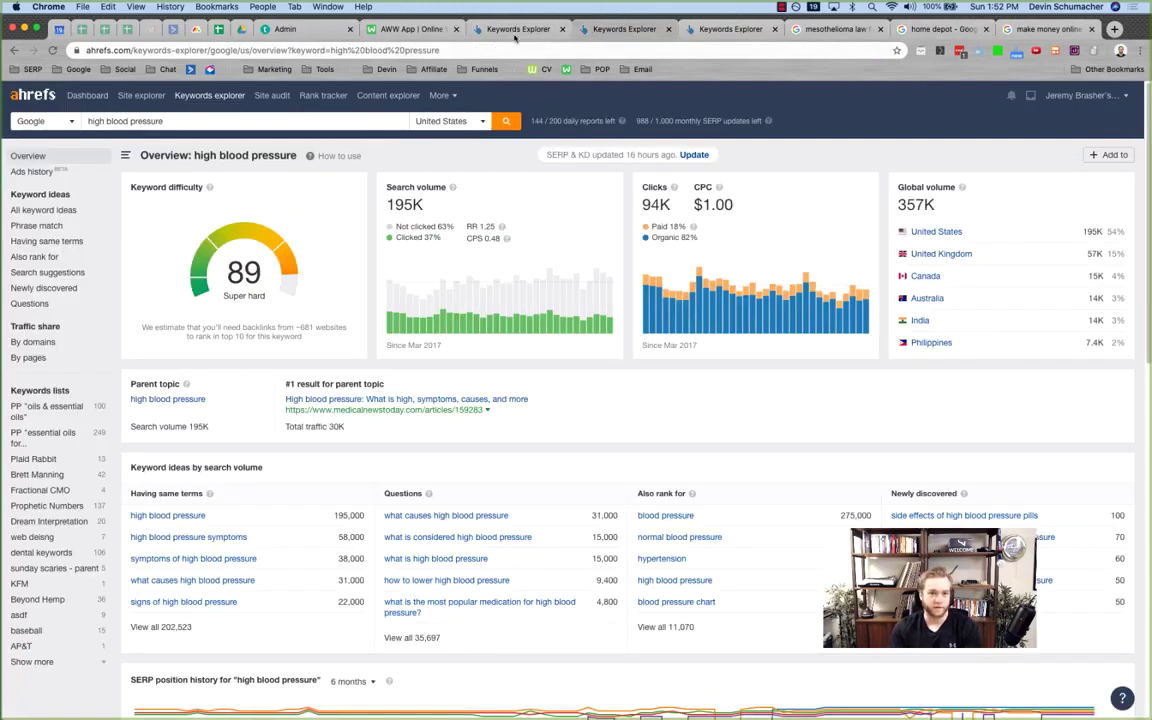
click(620, 29)
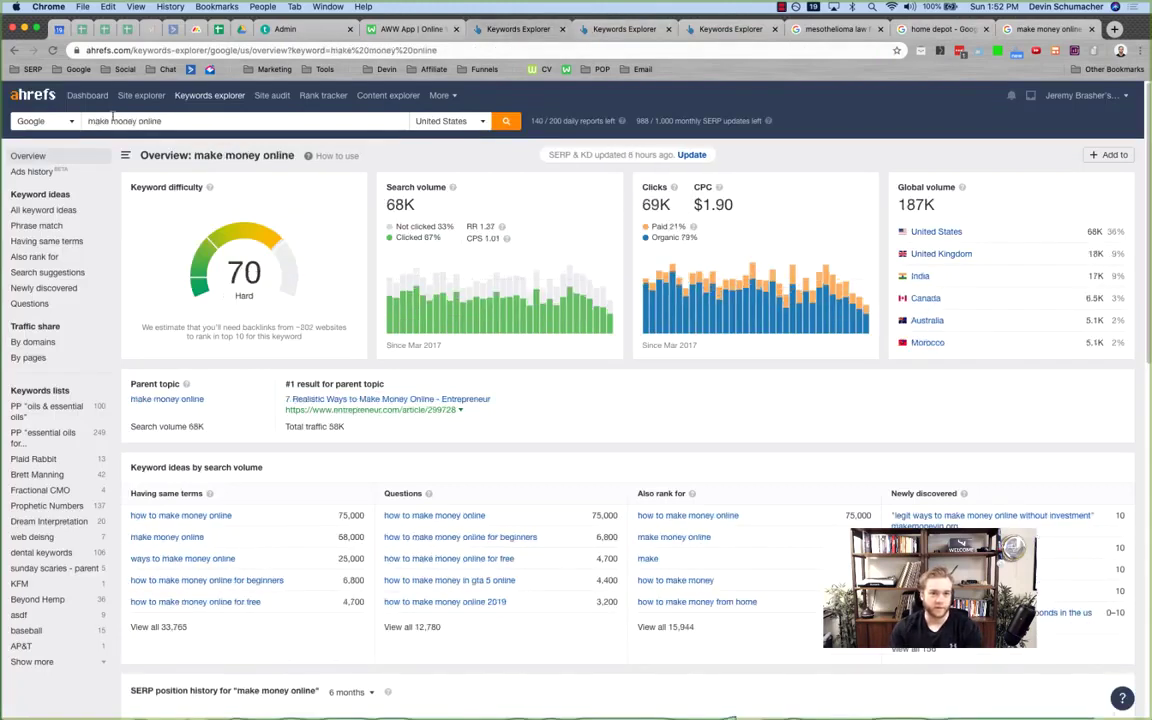
click(588, 29)
text(o)
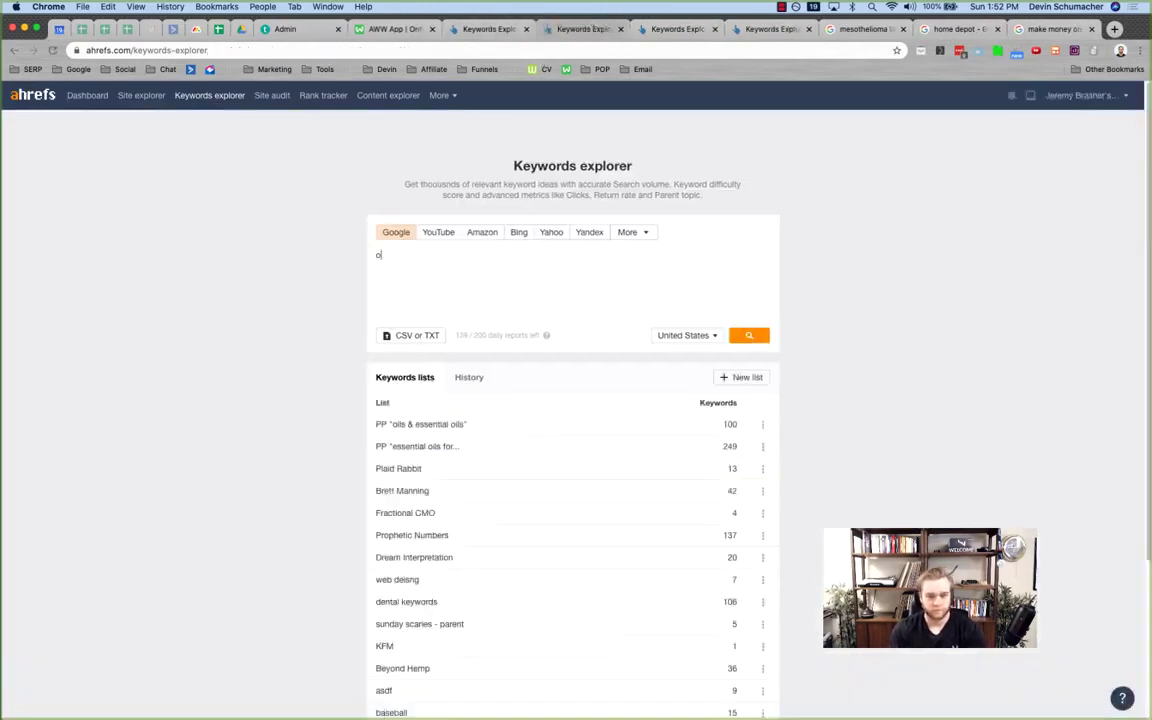
text(ome depot)
key(Return)
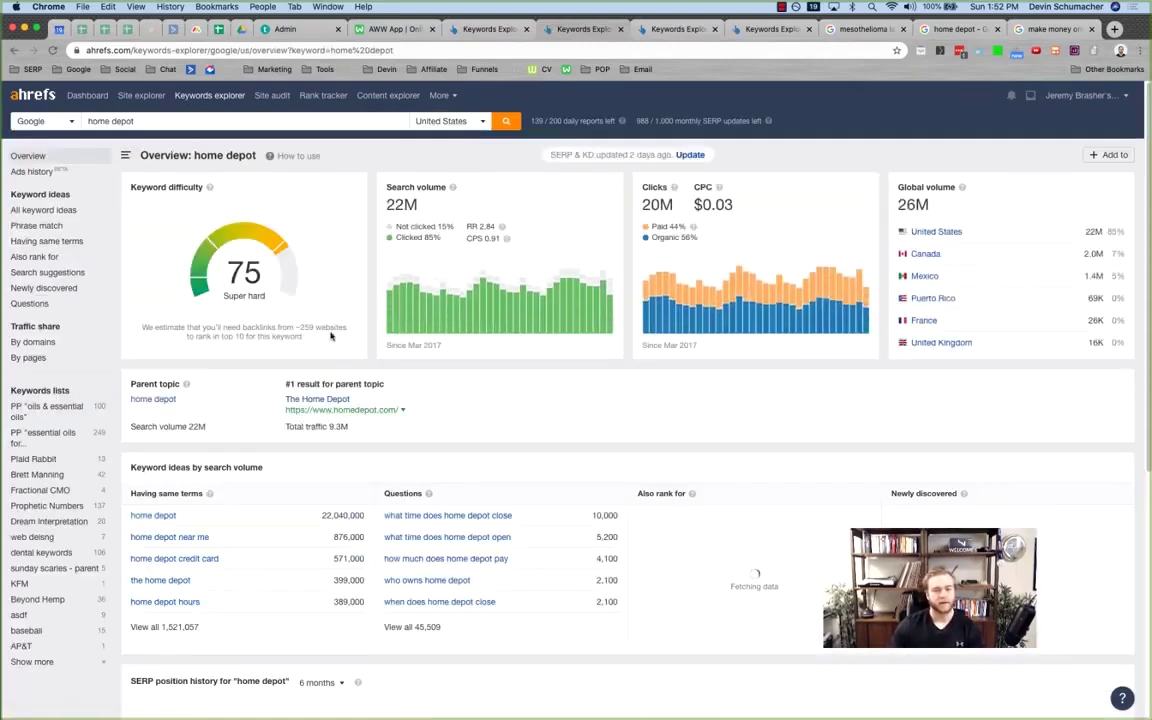
key(ctrl+Tab)
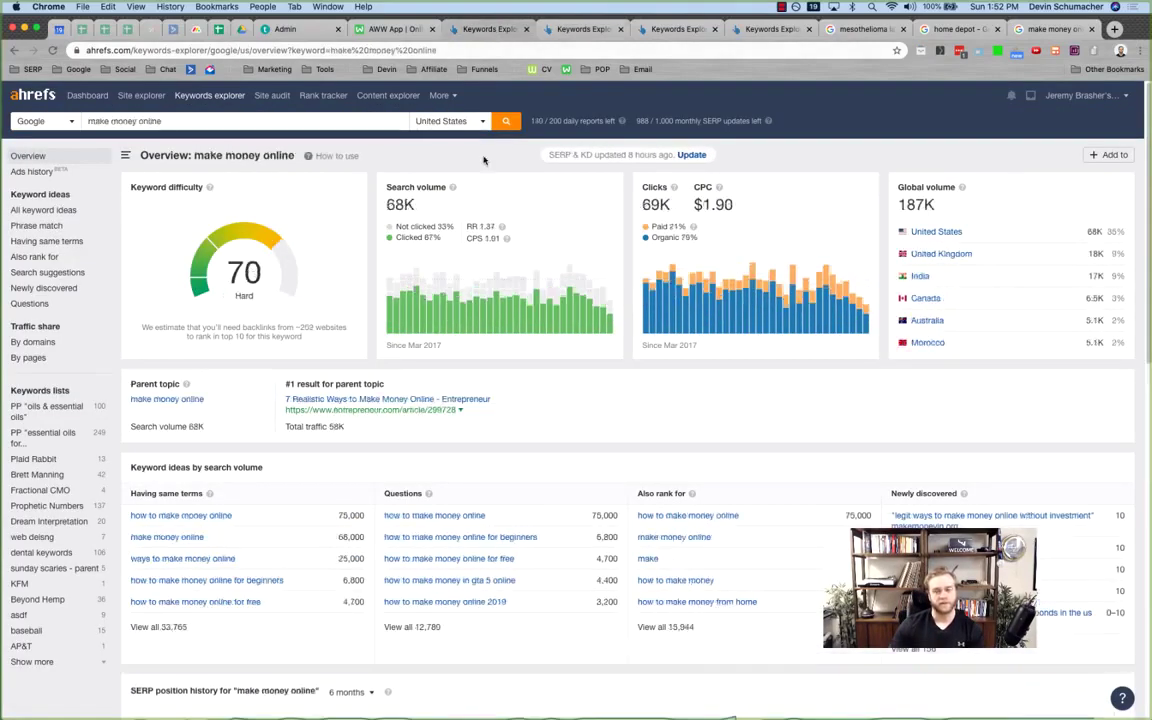
click(575, 38)
- Highlight home depot's keyword difficulty of 75 and 22M search volume
drag(388, 203, 447, 206)
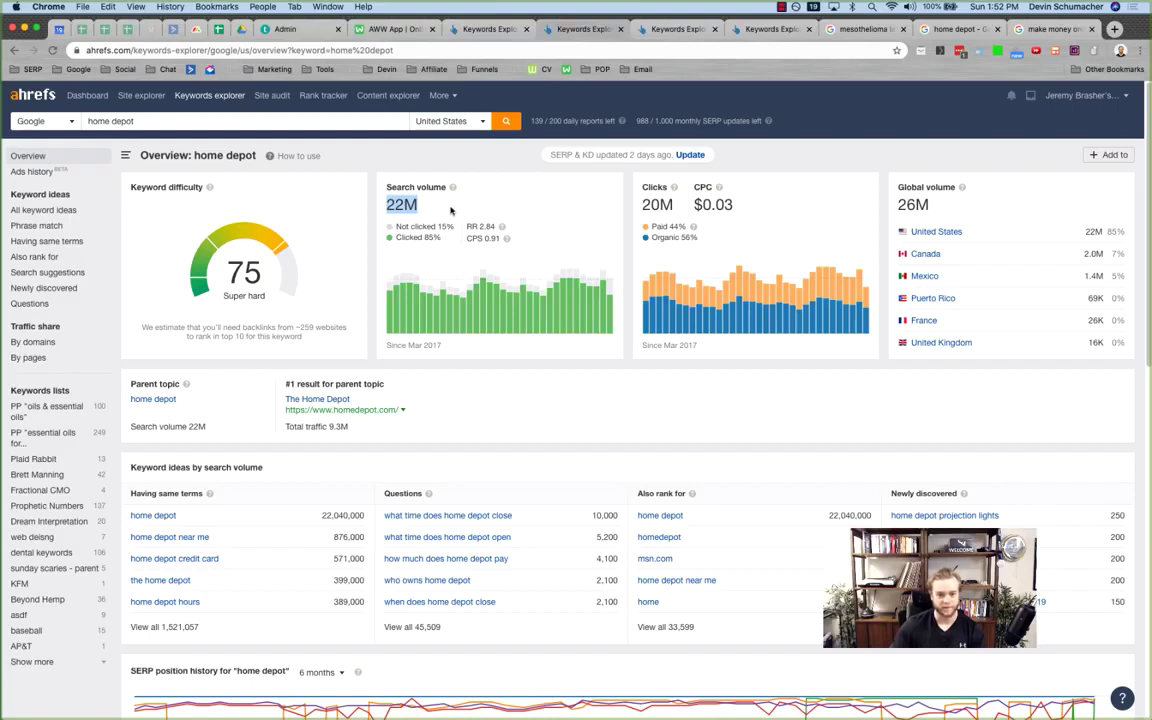
drag(226, 244, 222, 279)
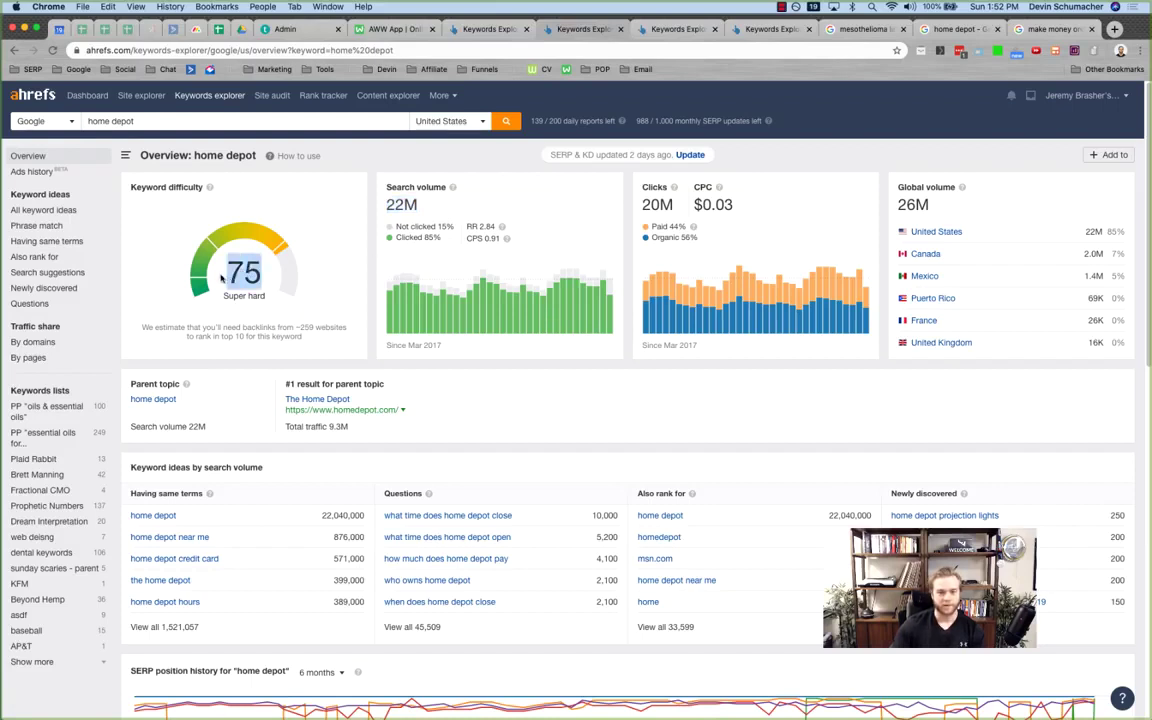
drag(385, 204, 422, 207)
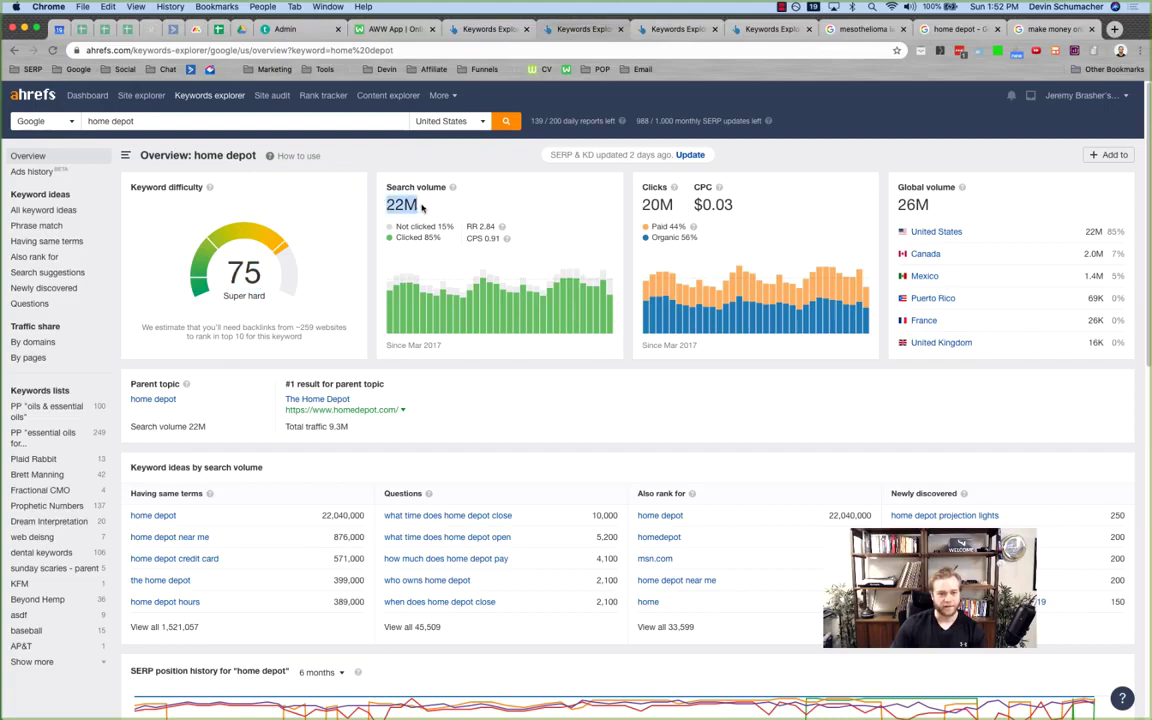
click(422, 207)
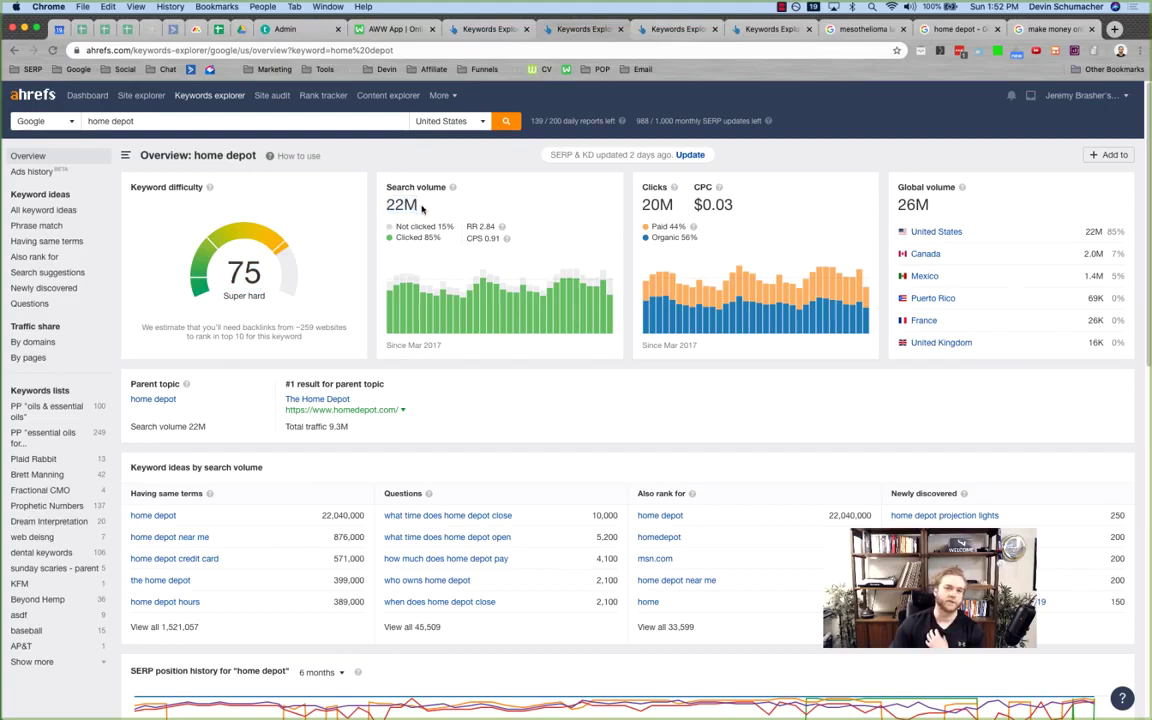
double_click(402, 204)
- Compare make money online's 68K volume against home depot's 22M
click(470, 28)
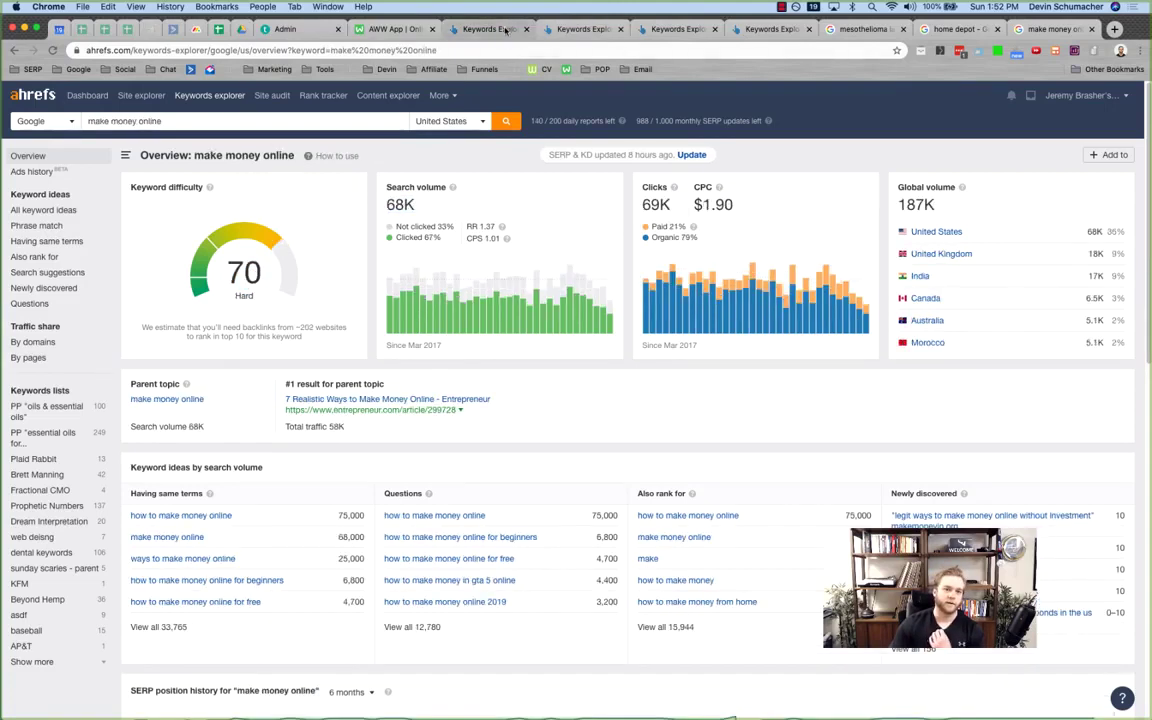
double_click(400, 204)
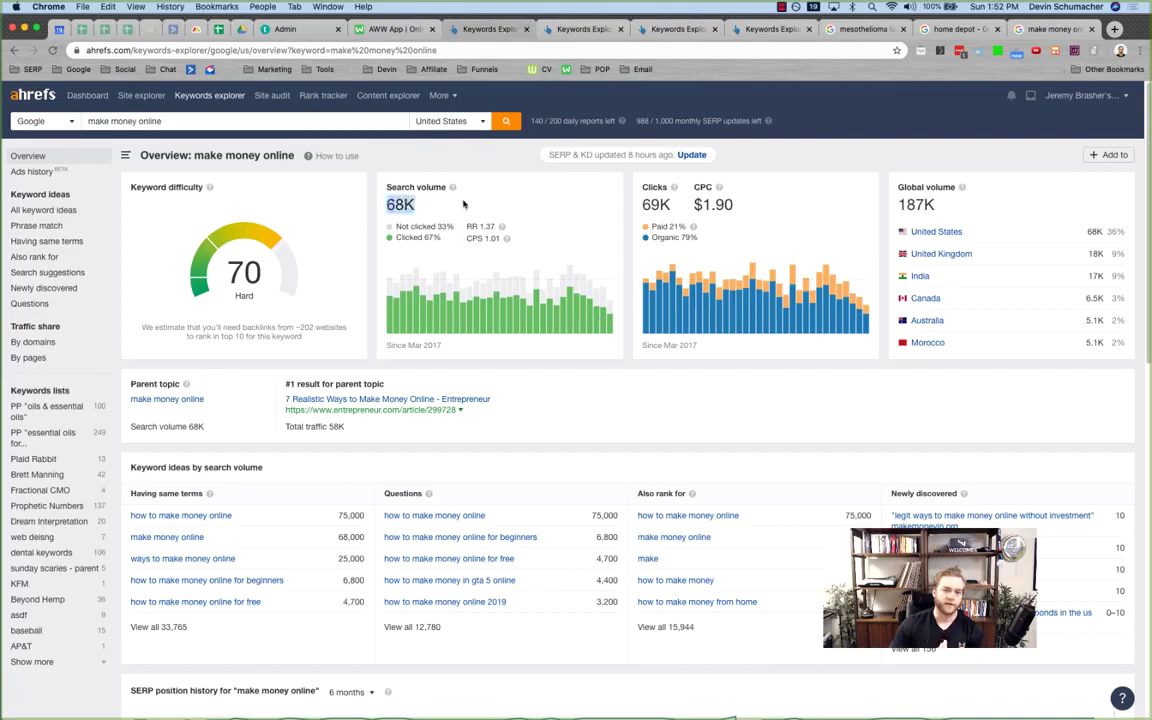
click(560, 29)
double_click(401, 204)
click(423, 208)
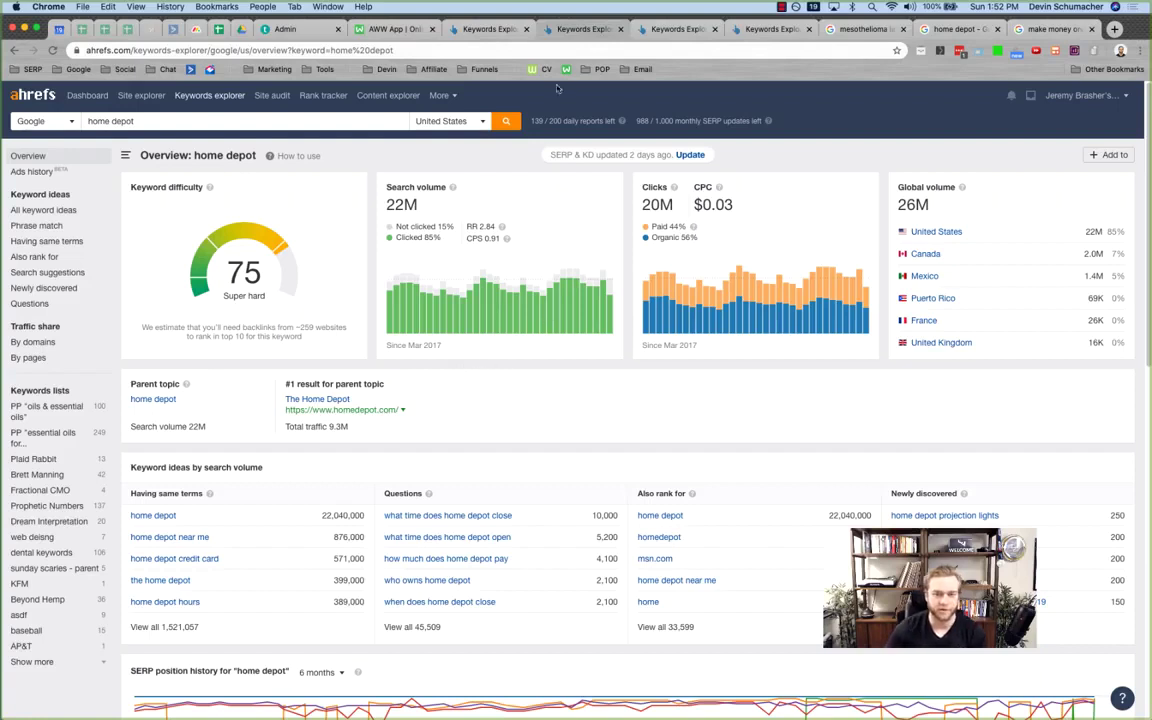
- Highlight high blood pressure's keyword heading, KD 89 and 195,000 keyword-ideas volume
click(642, 31)
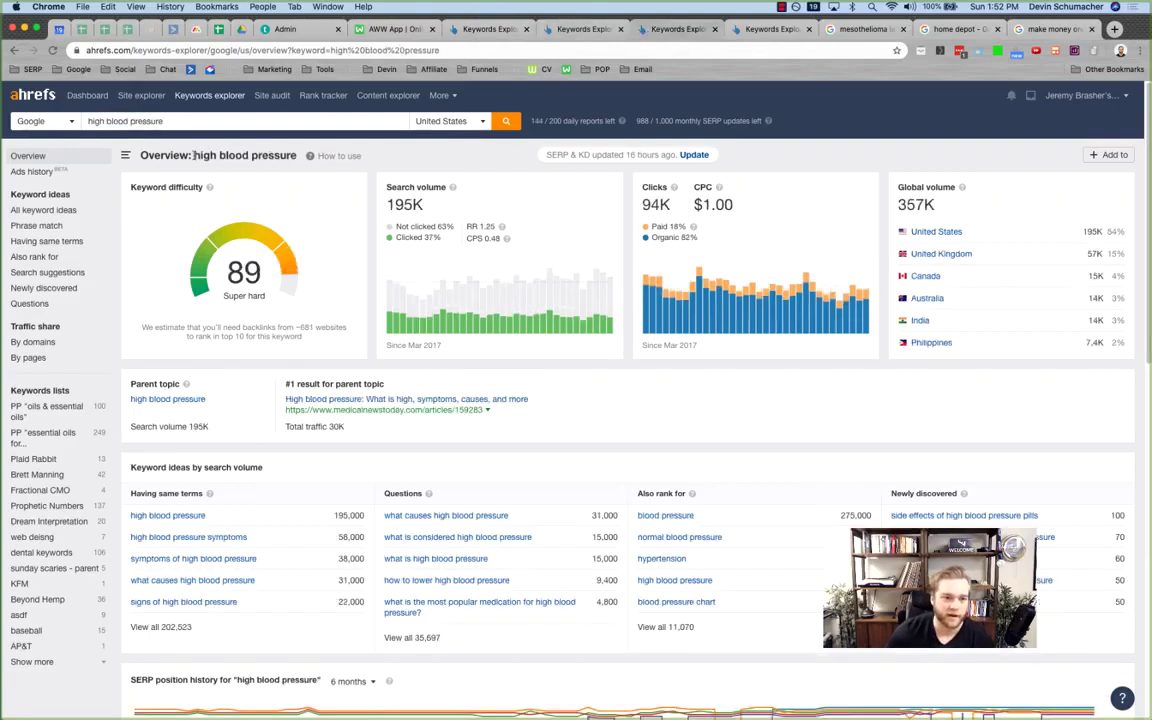
drag(193, 155, 292, 155)
drag(226, 258, 262, 290)
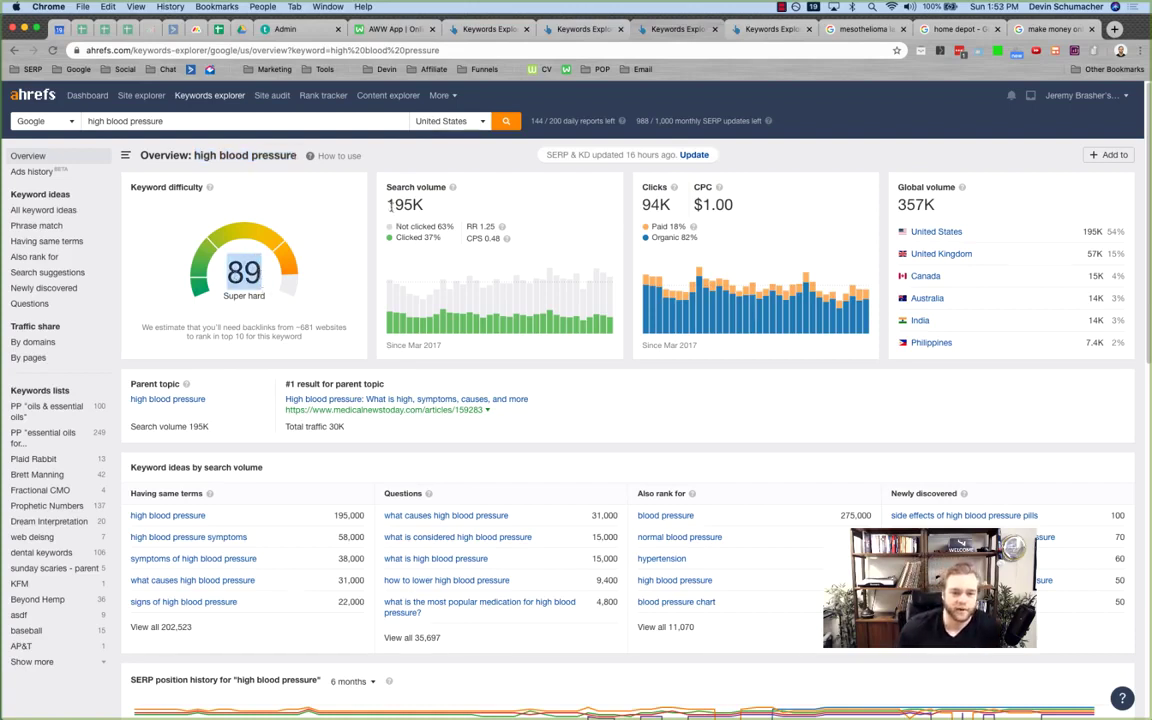
click(356, 513)
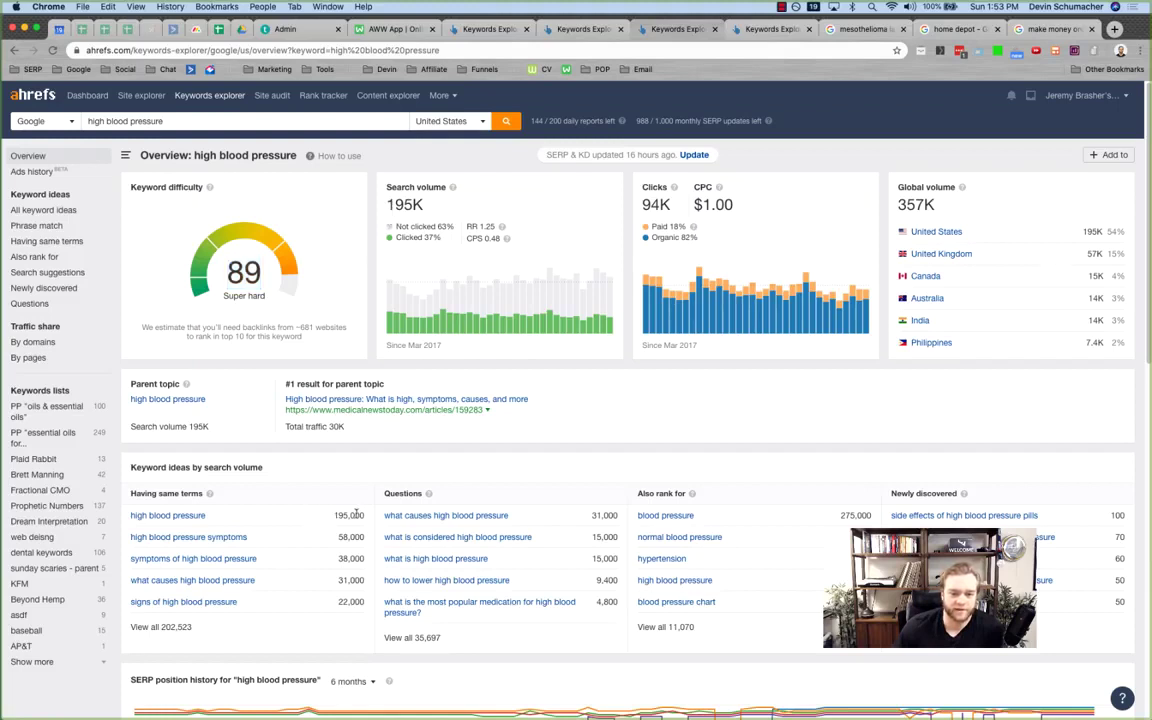
drag(362, 514, 340, 515)
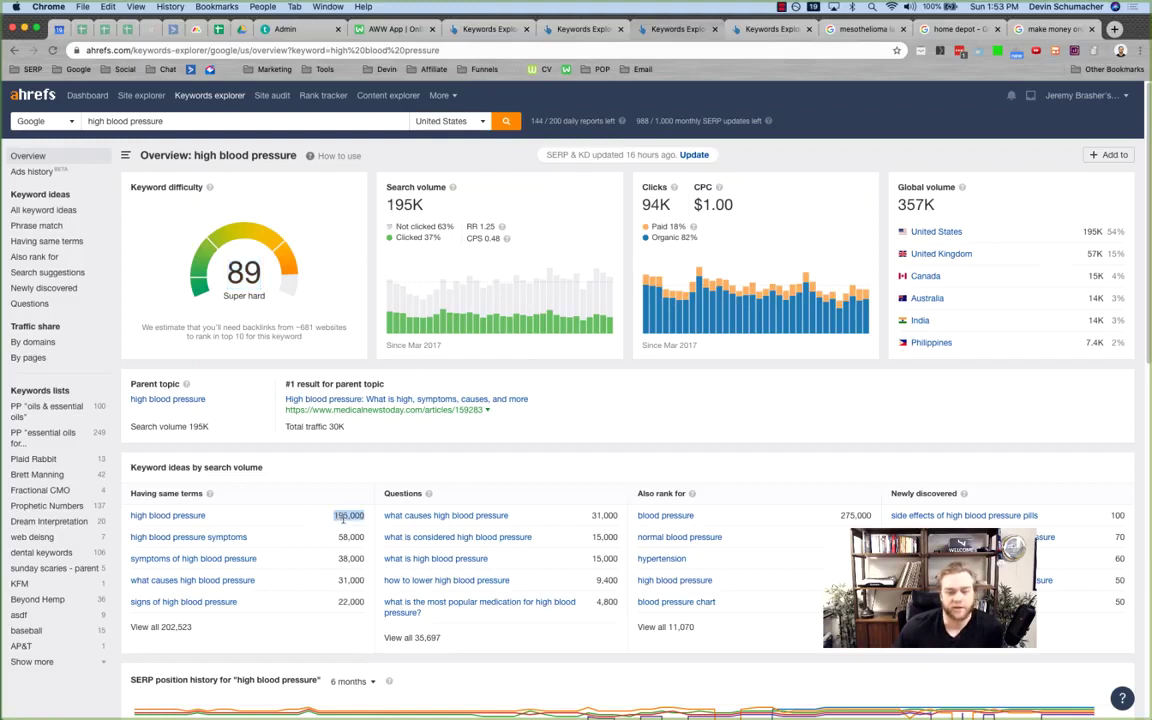
click(344, 517)
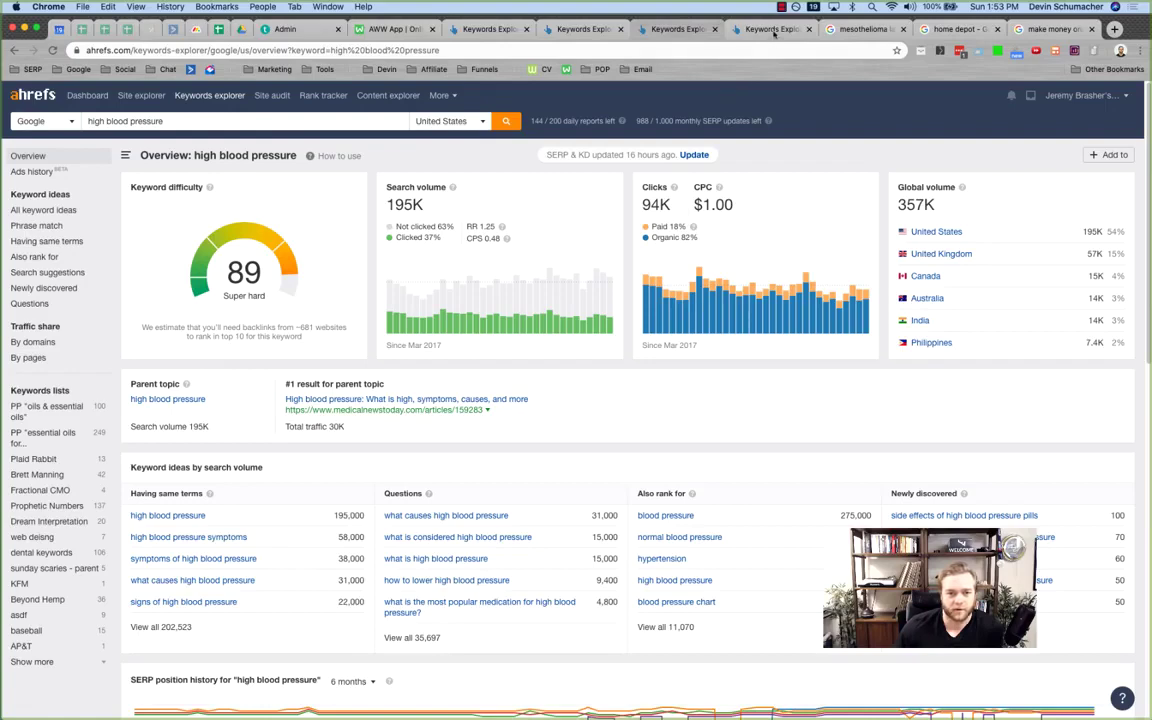
- Show the 'best supplements for high blood pressure' query, then highlight high blood pressure's 195K volume and KD 89
click(694, 31)
drag(239, 121, 70, 121)
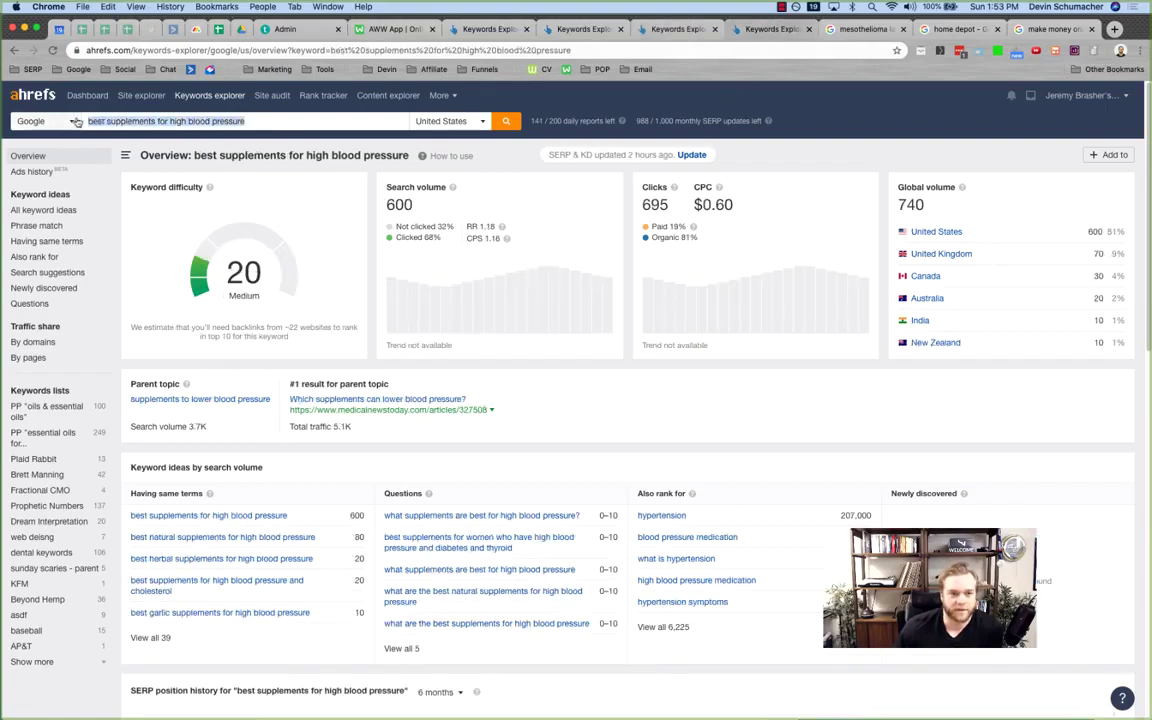
click(410, 205)
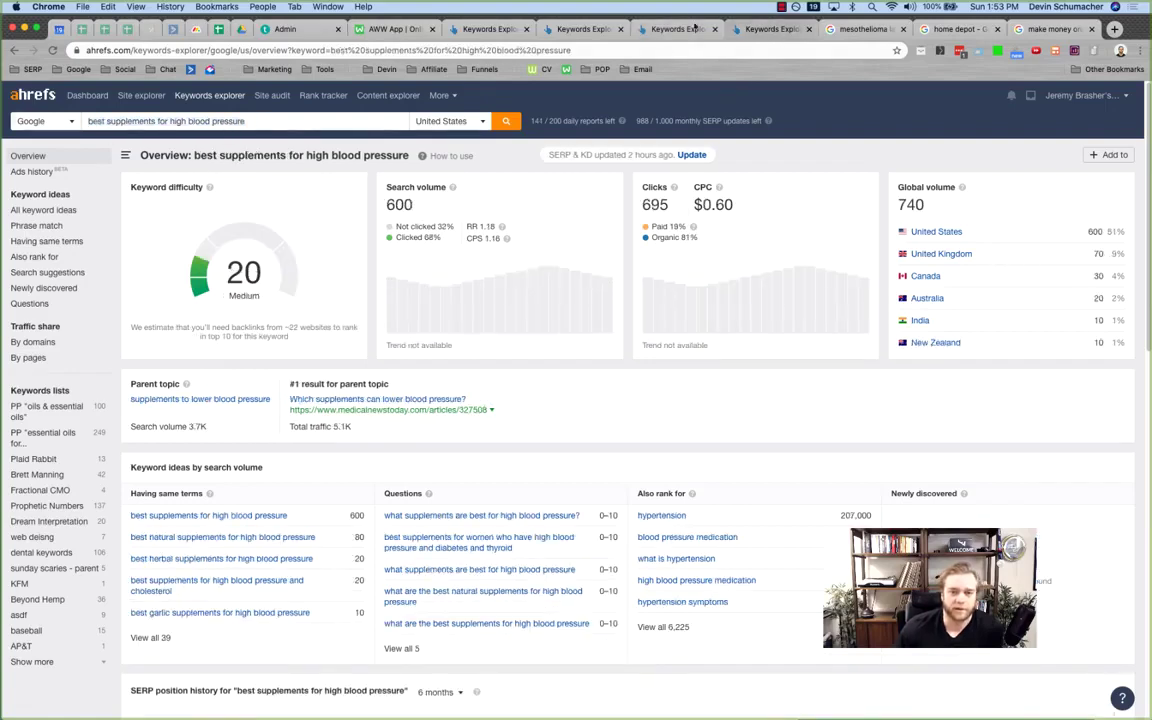
click(694, 29)
drag(385, 205, 451, 211)
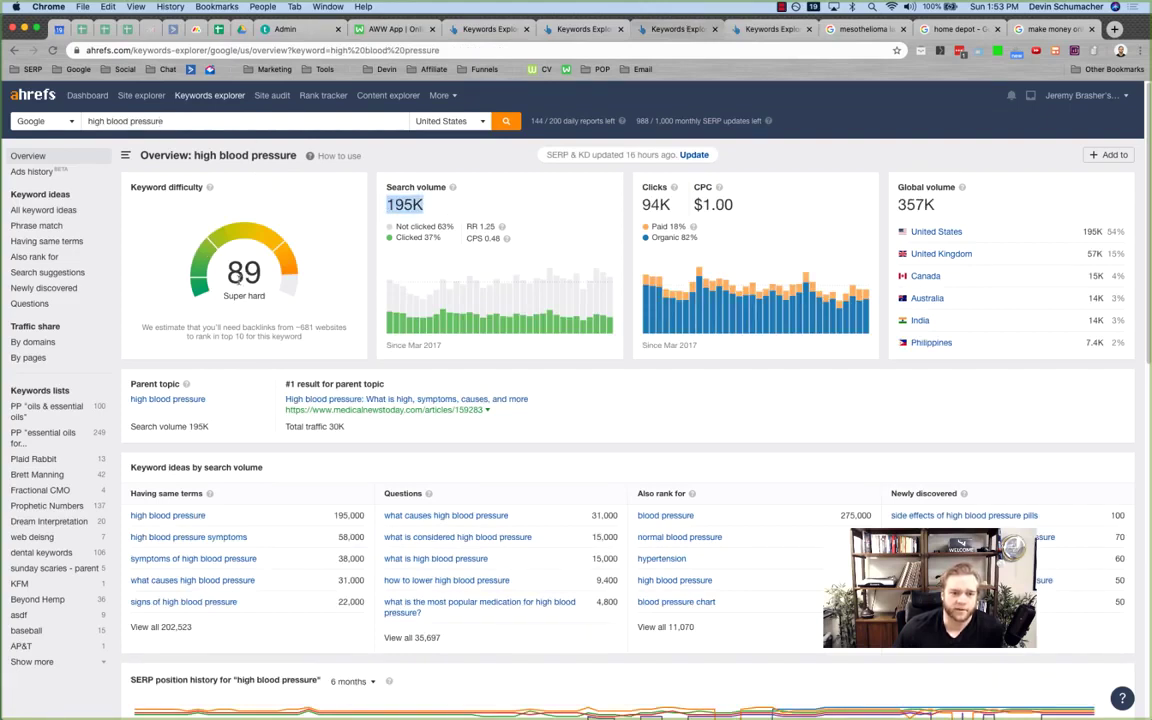
drag(244, 272, 229, 272)
click(230, 275)
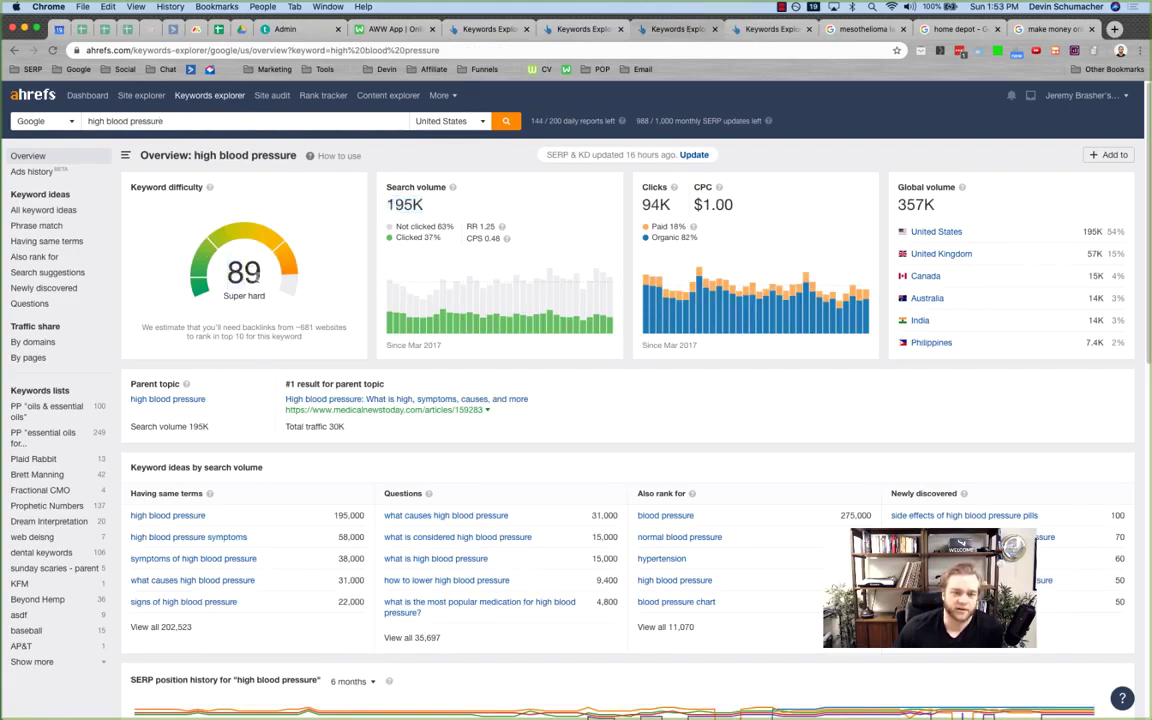
- Highlight best supplements for high blood pressure's KD of 20 and its query
key(ctrl+Tab)
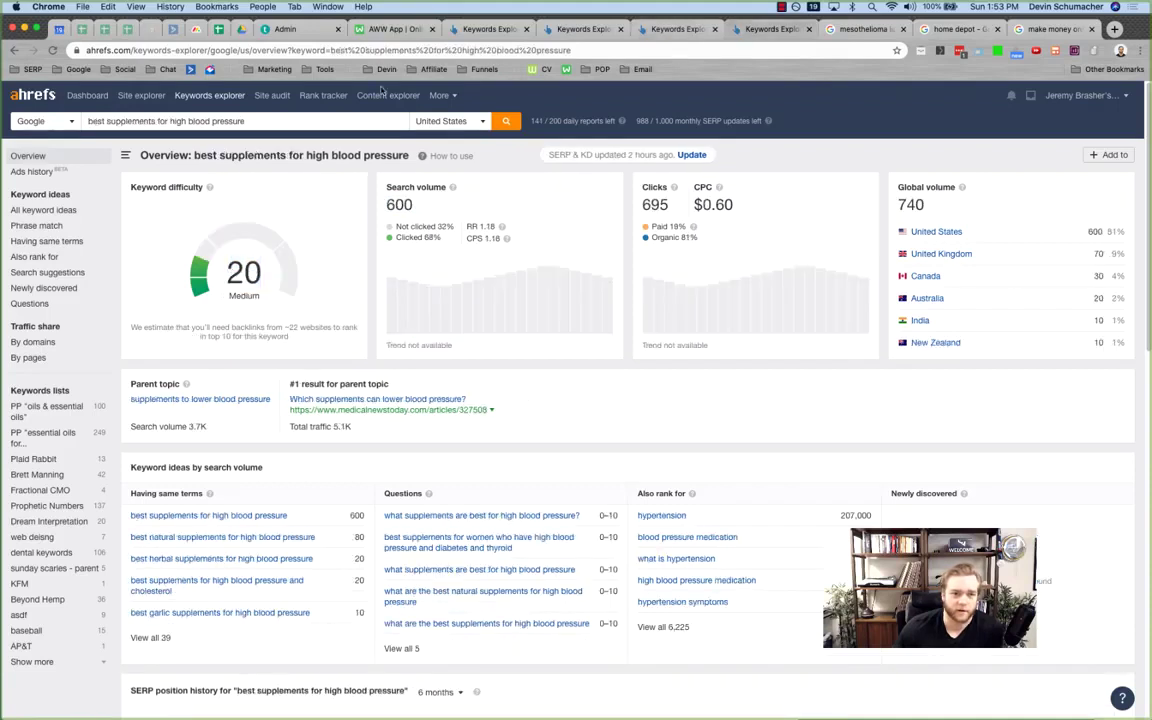
double_click(229, 272)
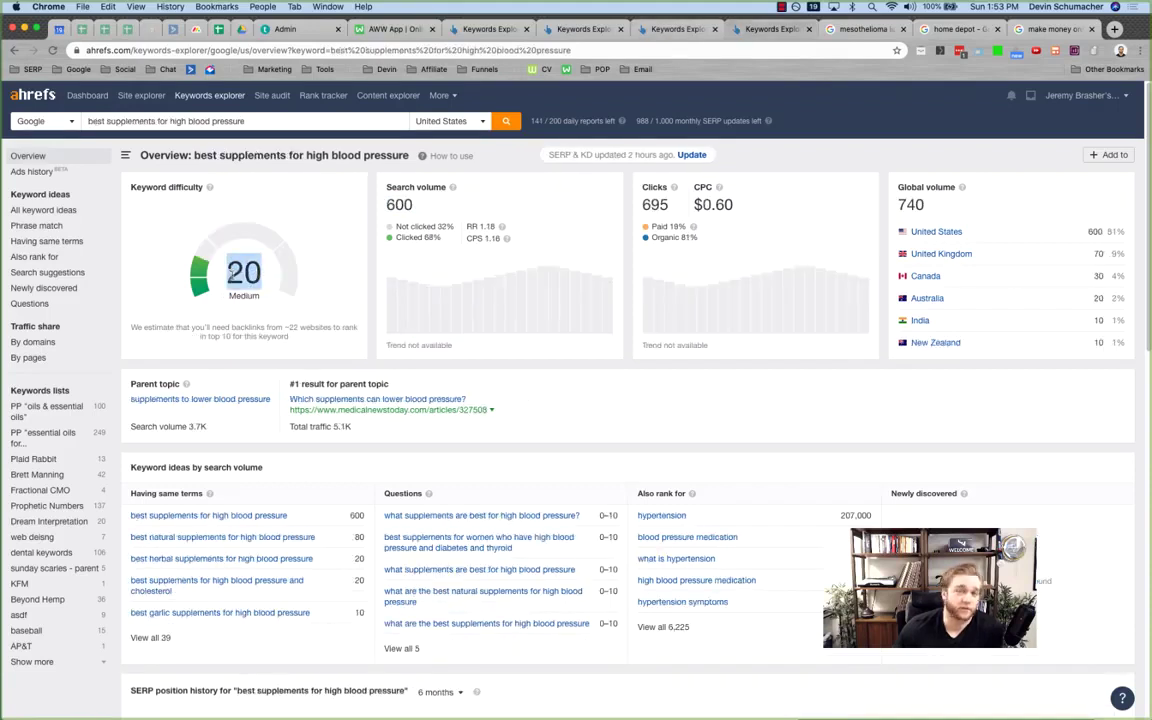
click(229, 268)
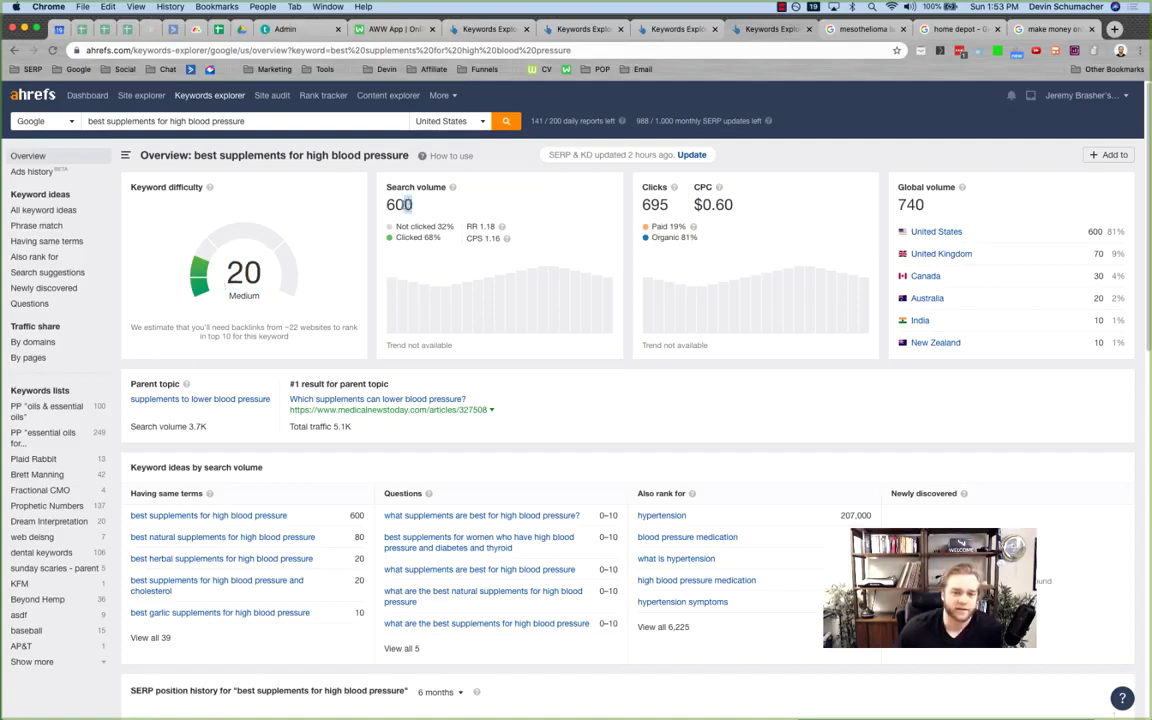
drag(247, 121, 80, 121)
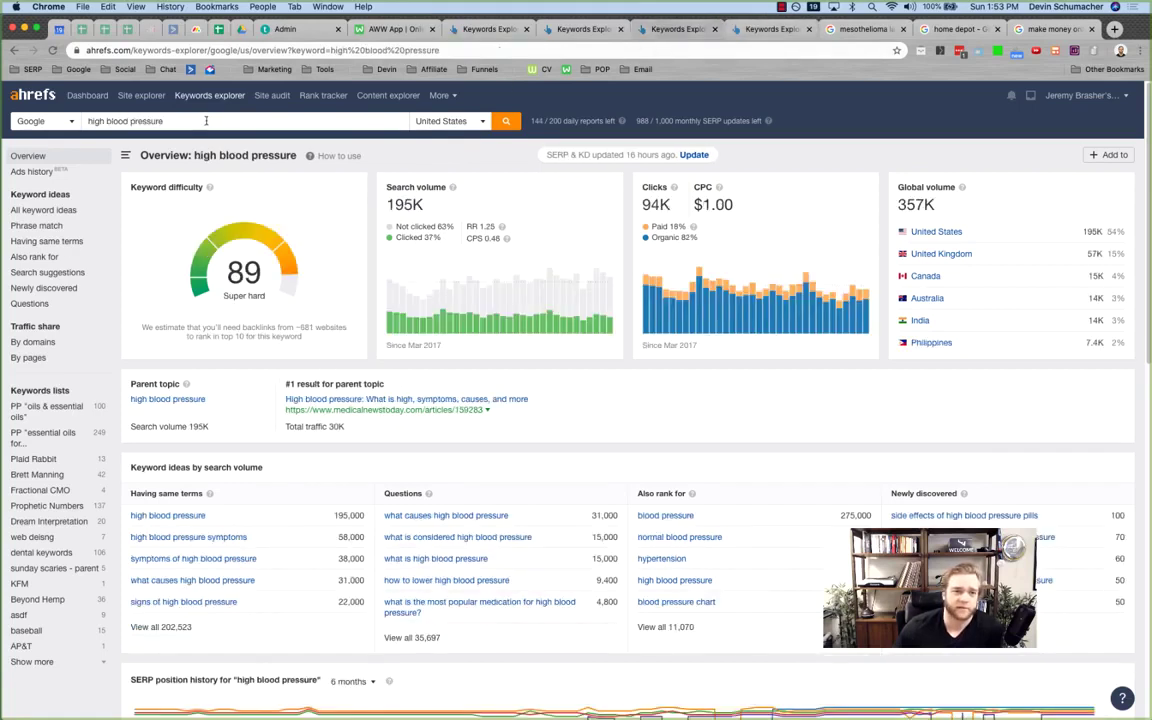
- Highlight the 'high blood pressure' query, then the 'best supplements for high blood pressure' query and its KD of 20
triple_click(206, 120)
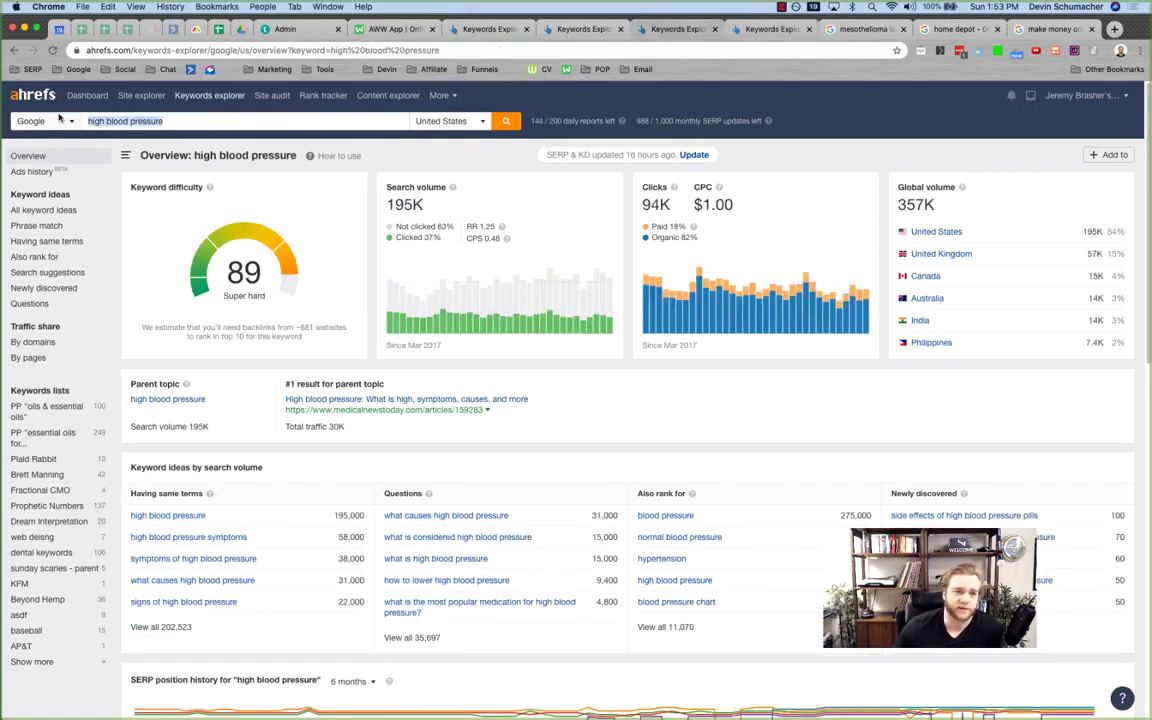
click(424, 370)
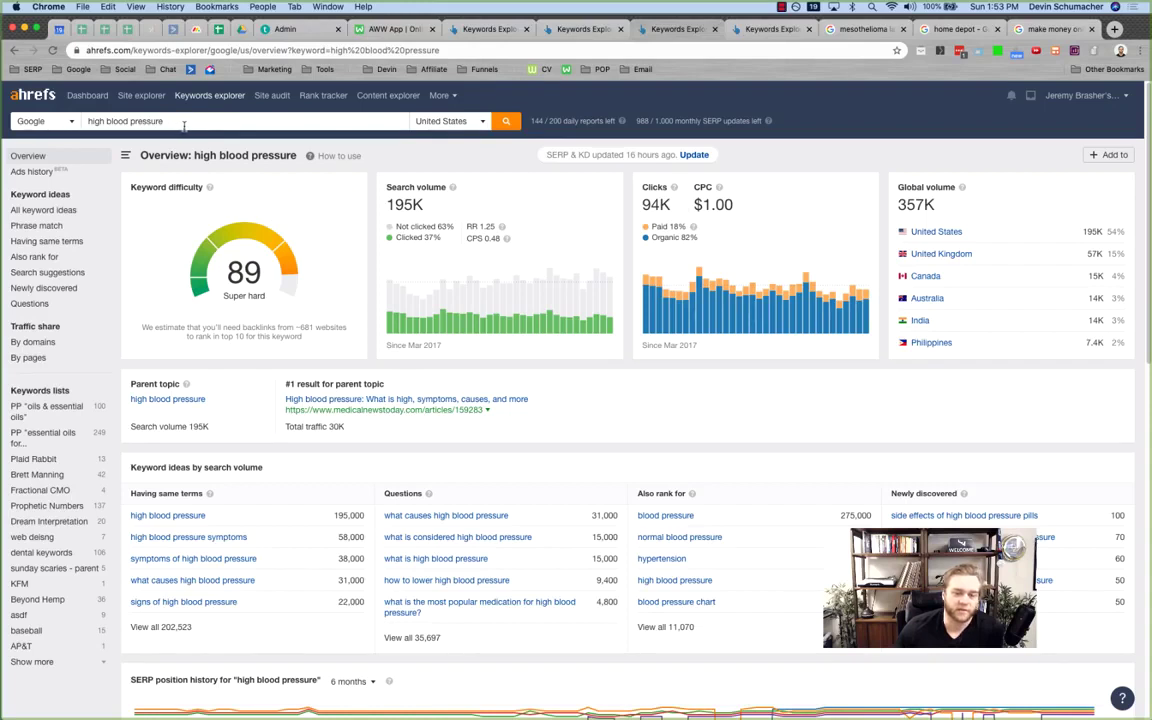
click(783, 30)
drag(247, 121, 75, 121)
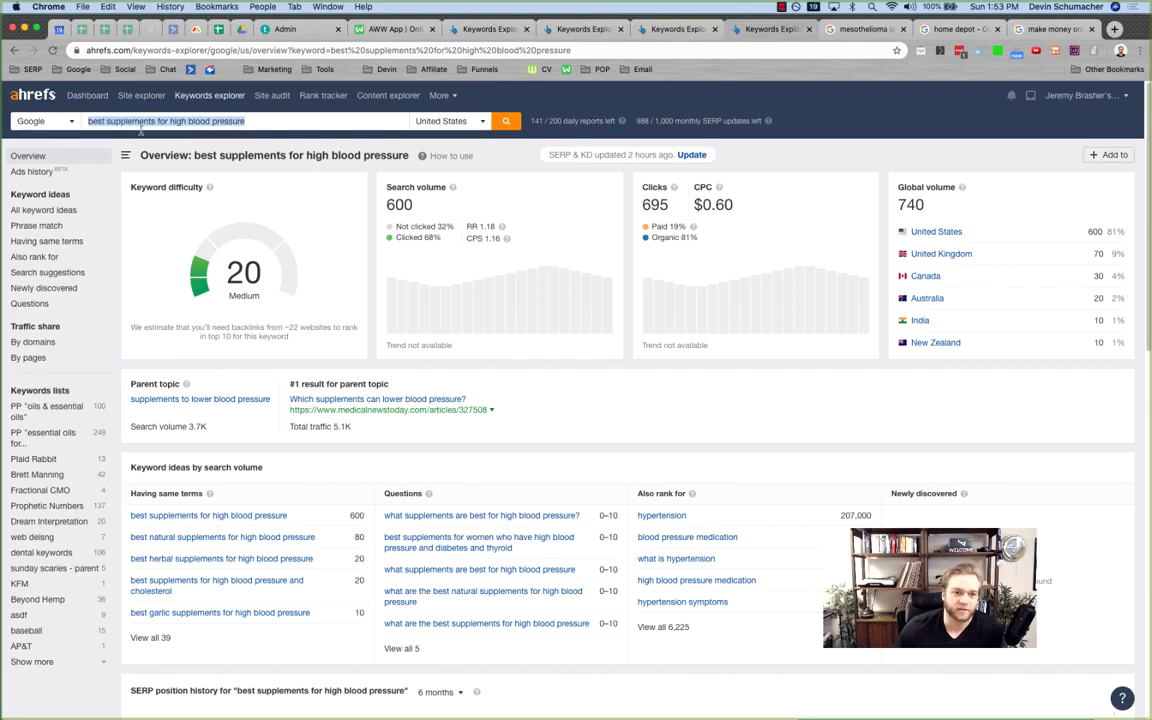
drag(263, 271, 227, 270)
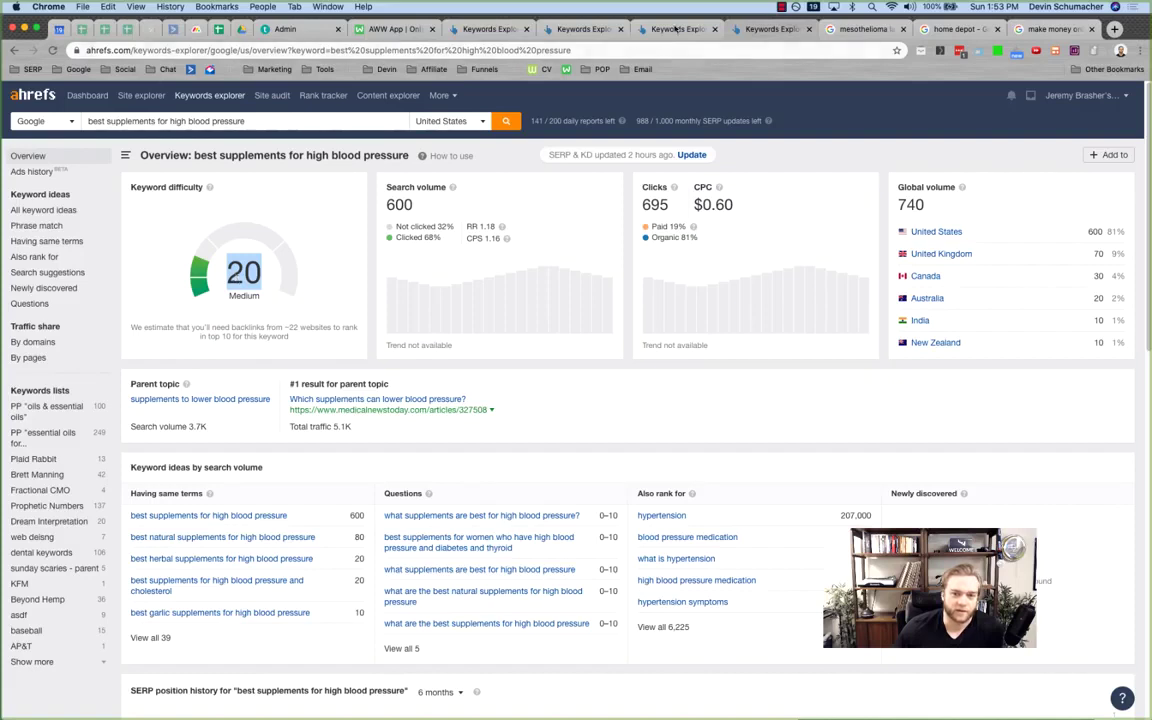
- On the 'high blood pressure' report, highlight its 195K search volume, KD 89, the metric labels and both queries
click(609, 28)
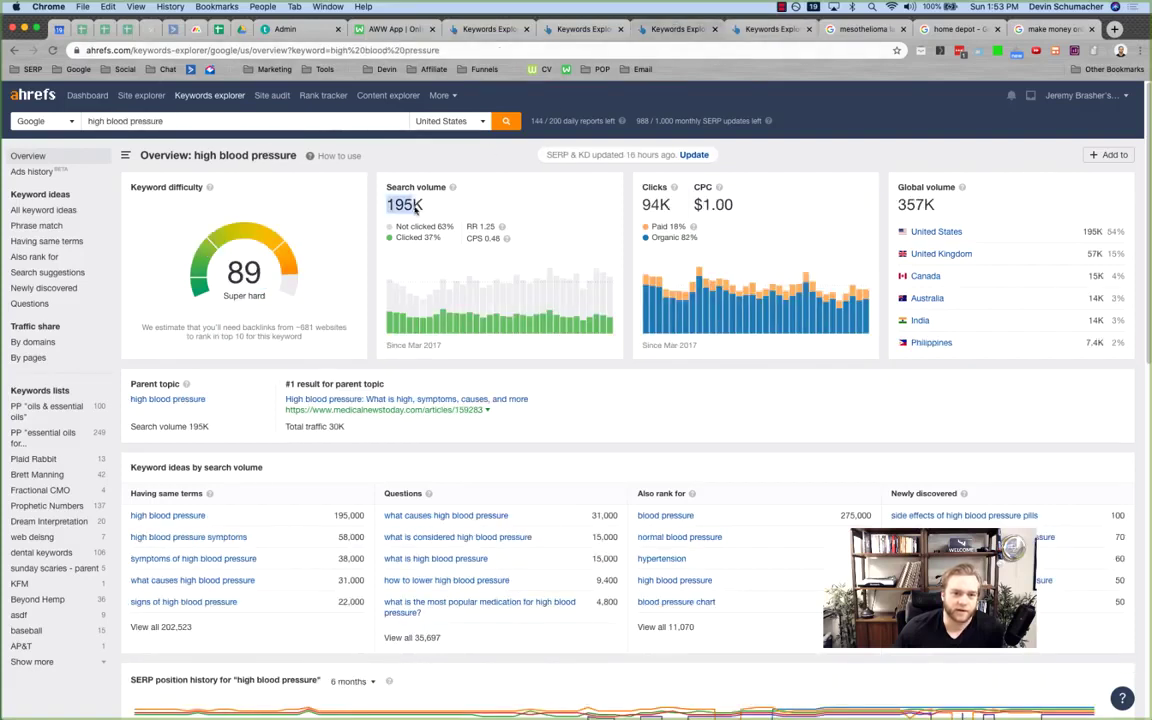
drag(428, 207, 287, 240)
double_click(243, 270)
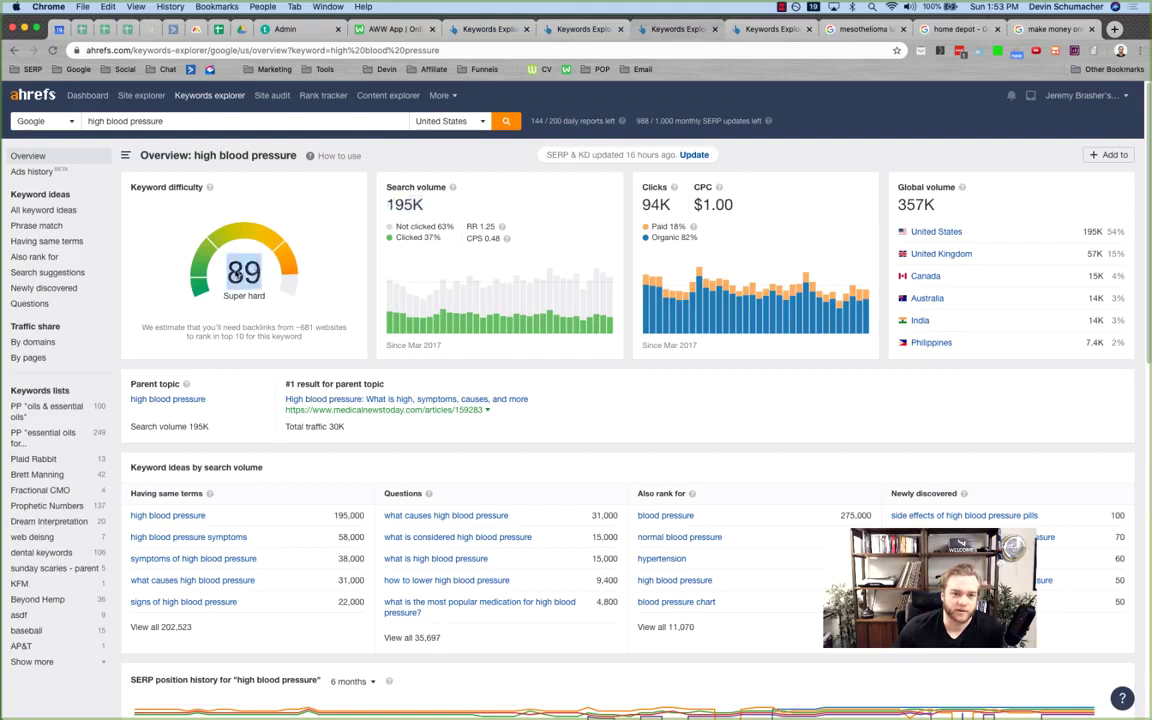
click(240, 266)
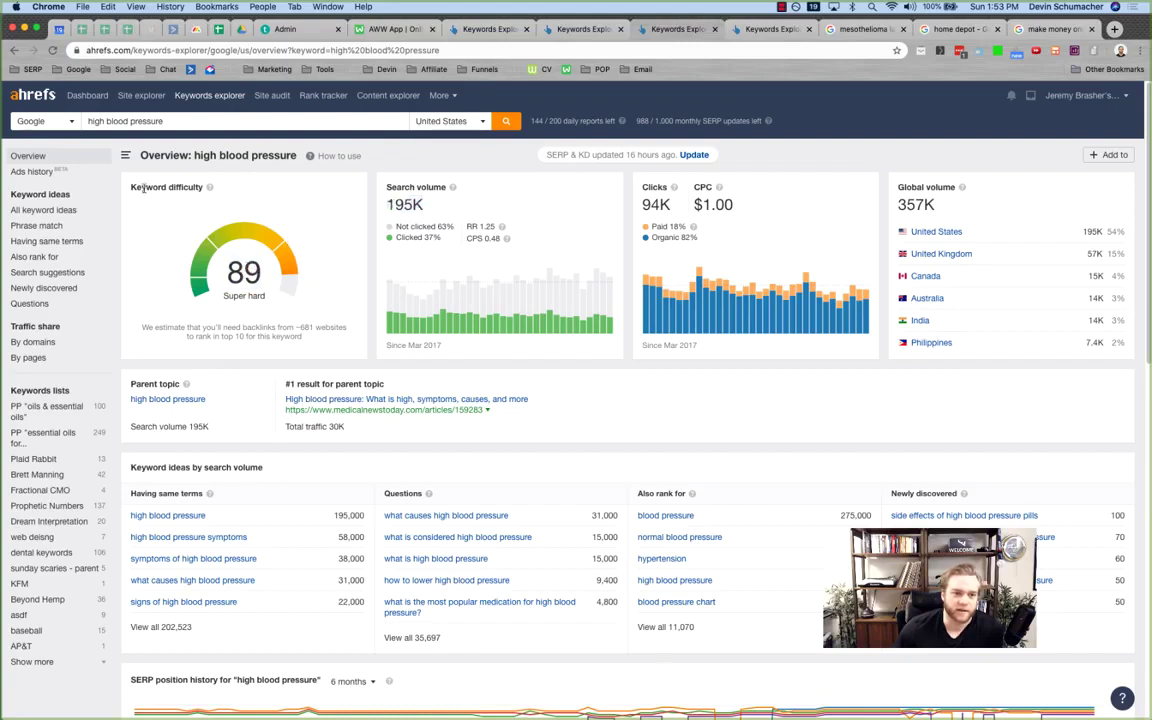
drag(129, 187, 207, 187)
drag(387, 188, 450, 188)
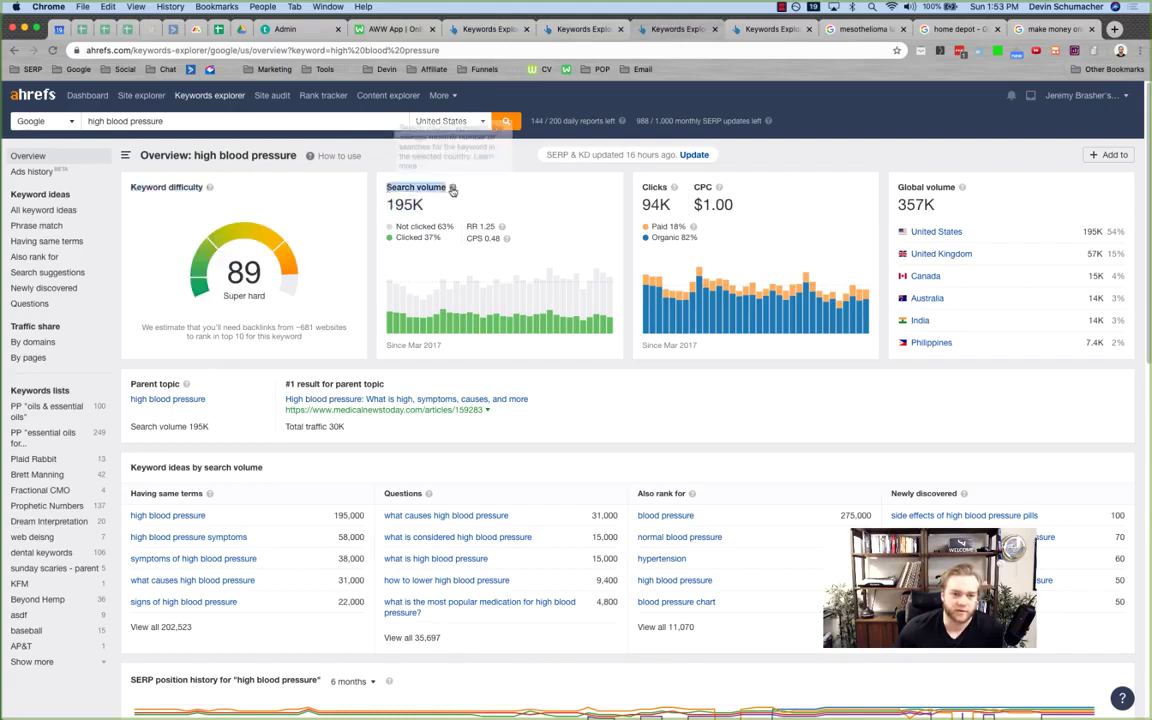
drag(214, 120, 84, 120)
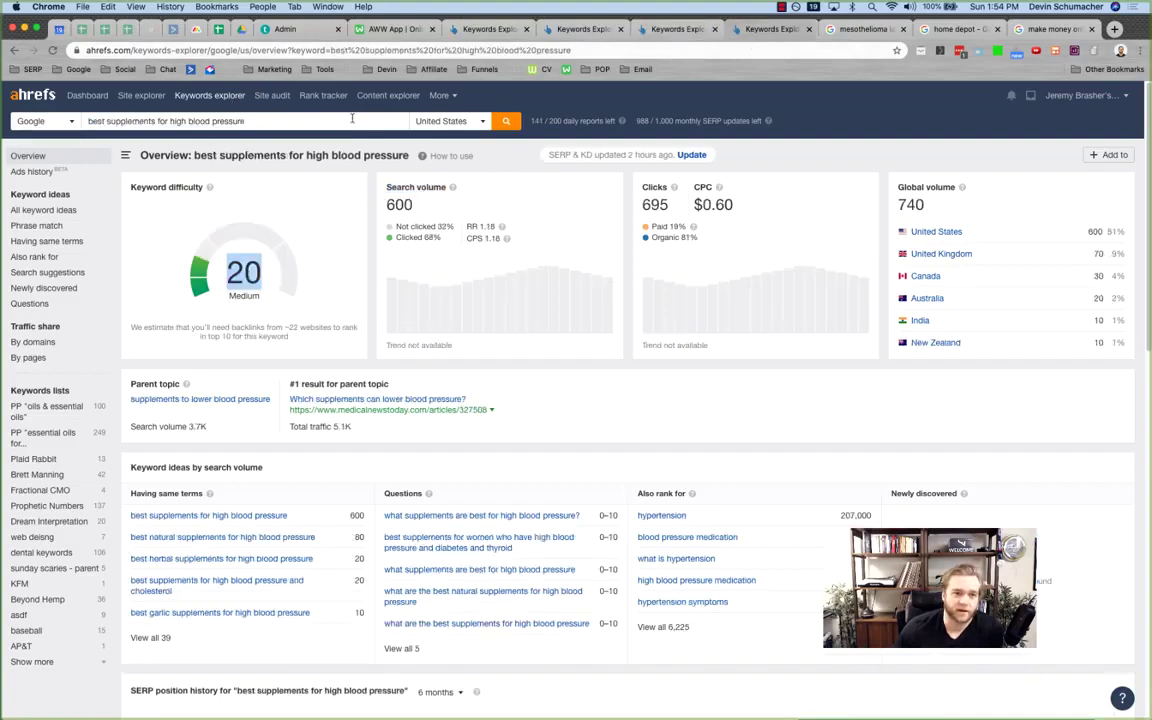
drag(264, 112, 55, 126)
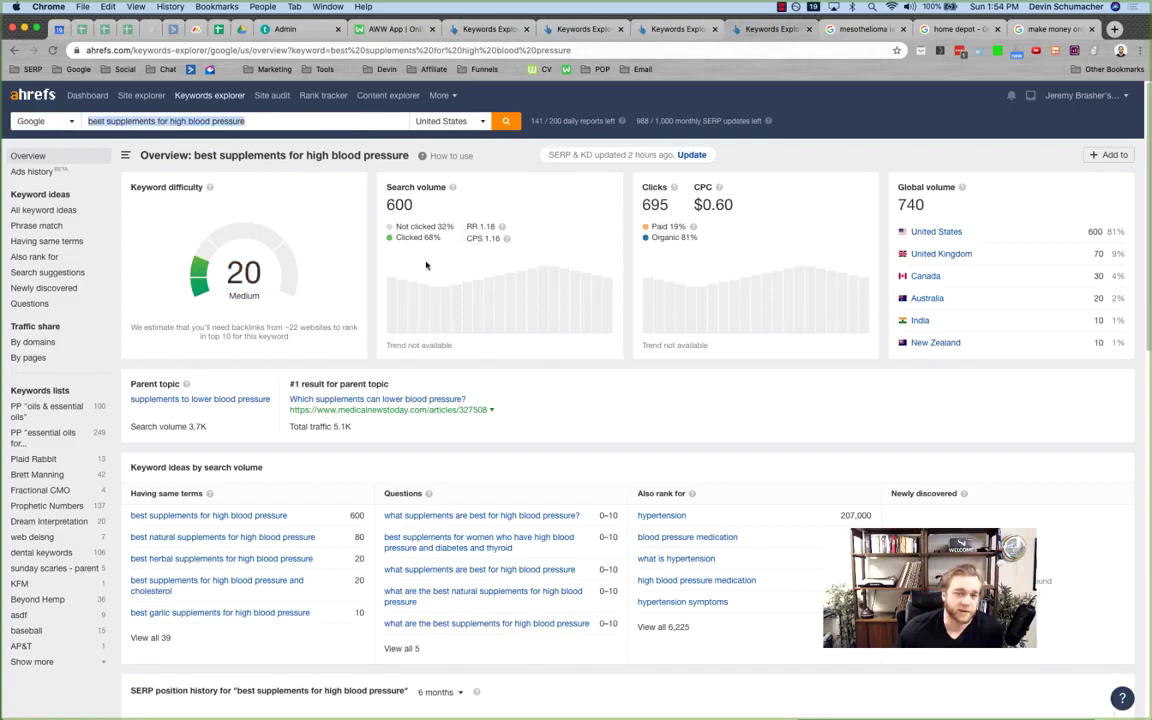